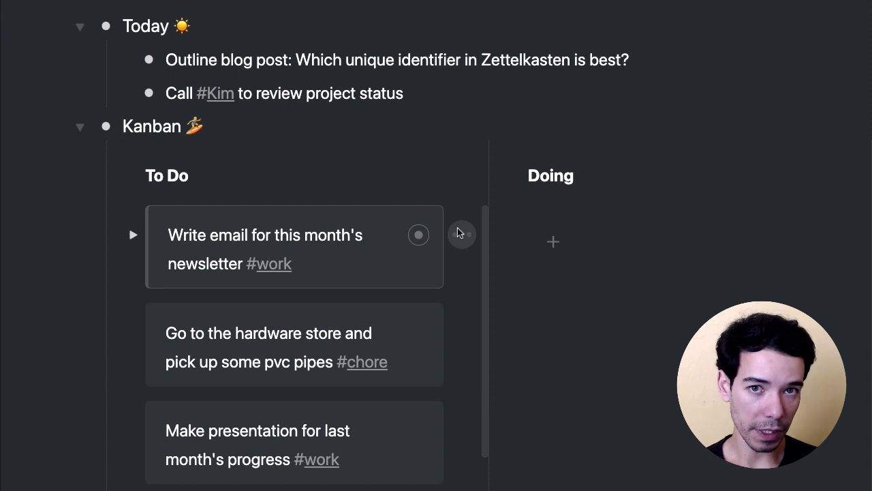
Move the newsletter email card and the hardware store card from To Do to Doing on the Kanban board.
scroll(547, 310, up, 3)
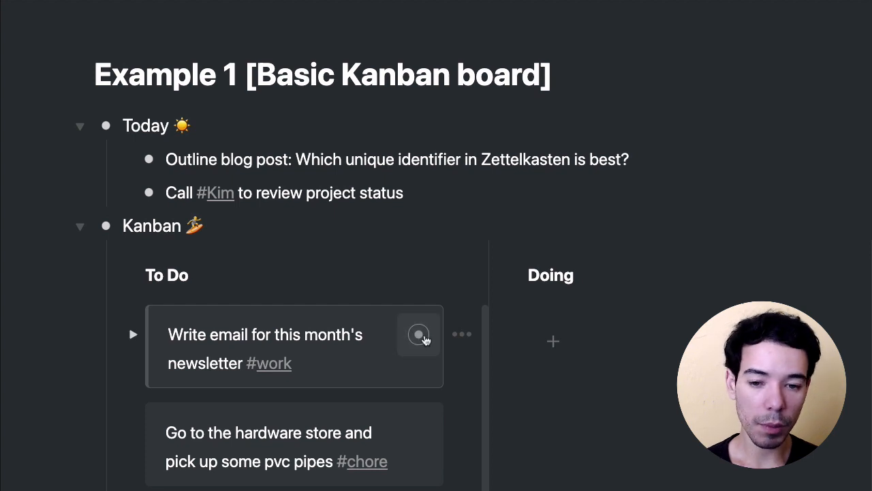
drag(418, 334, 554, 316)
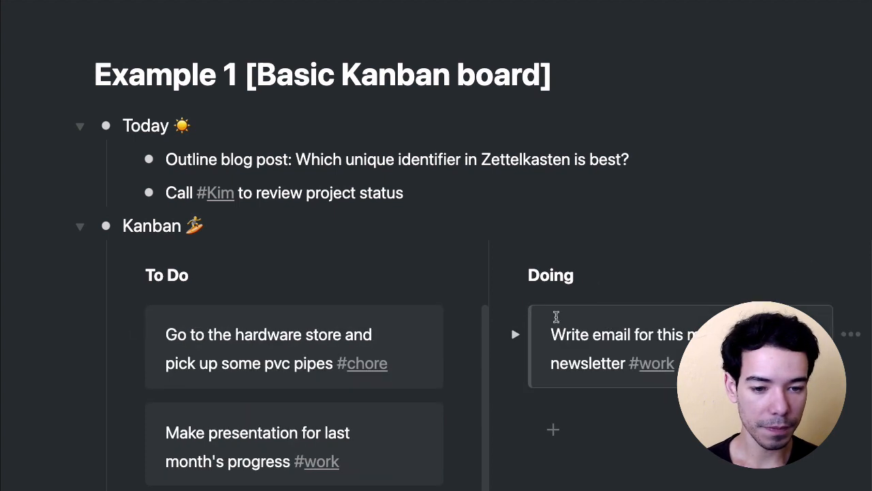
drag(415, 333, 606, 398)
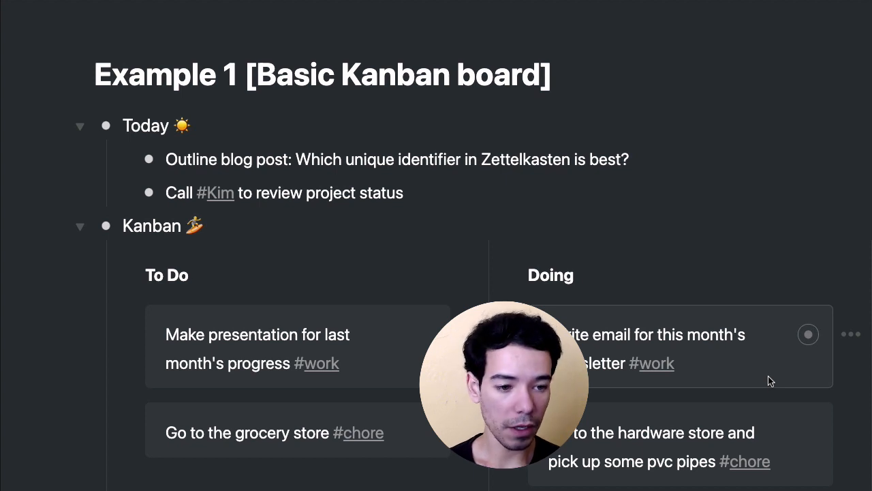
Mirror the newsletter email and hardware store cards from Doing to the end of the Today list.
super+click(768, 337)
super+click(688, 424)
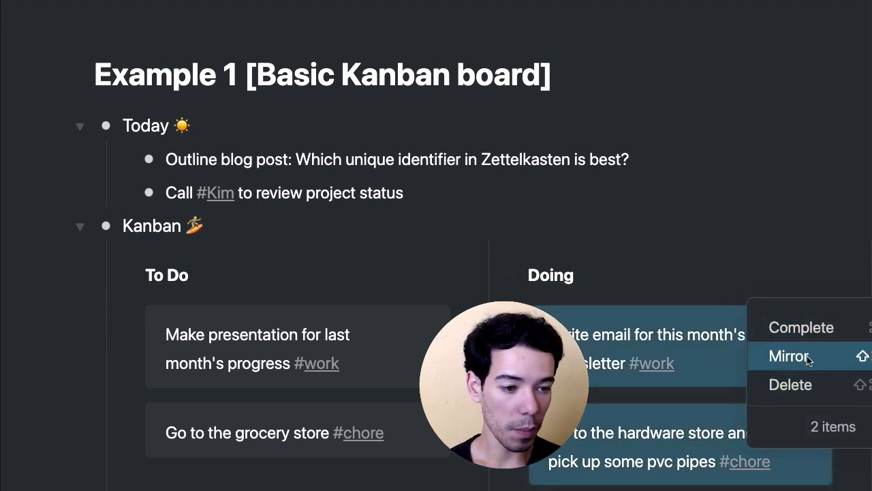
key(Escape)
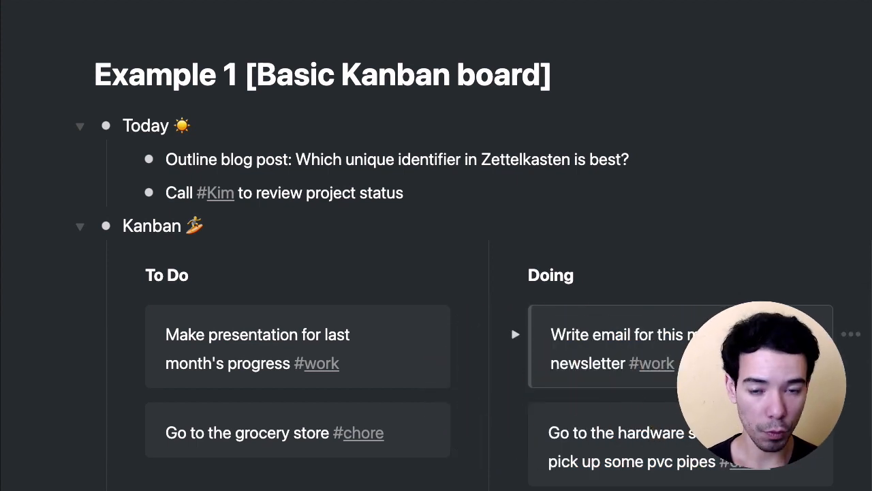
click(457, 184)
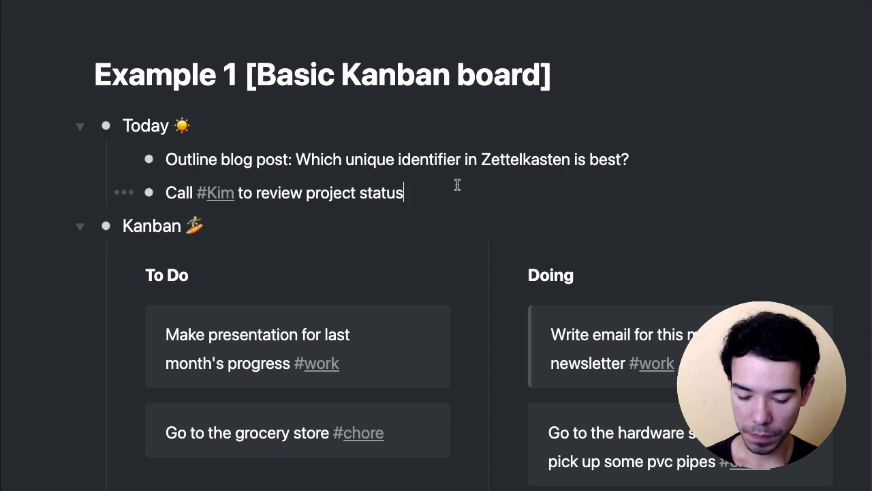
text(Write email for this month's newsletter #work Go to the hardware store and pick up some pvc pipes #chore)
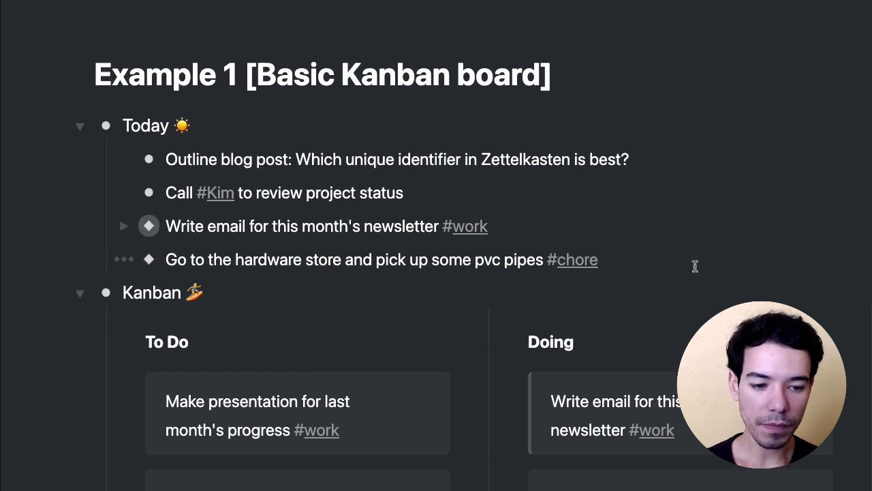
Collapse the Kanban board and focus on the Today list, checking its tasks under the starred Today entry.
click(80, 292)
click(106, 126)
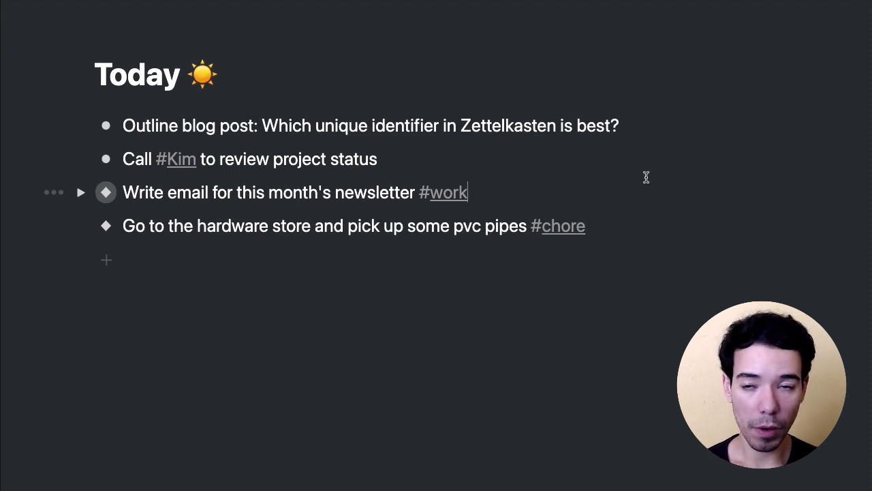
click(17, 1)
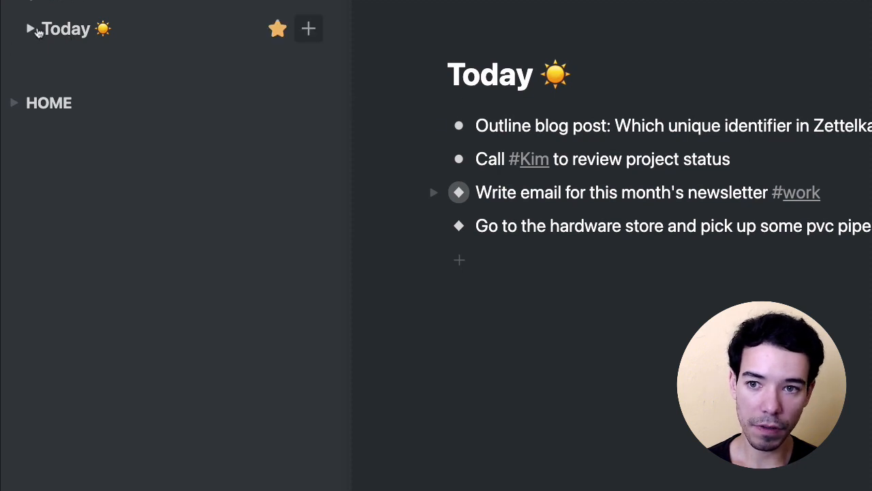
click(31, 28)
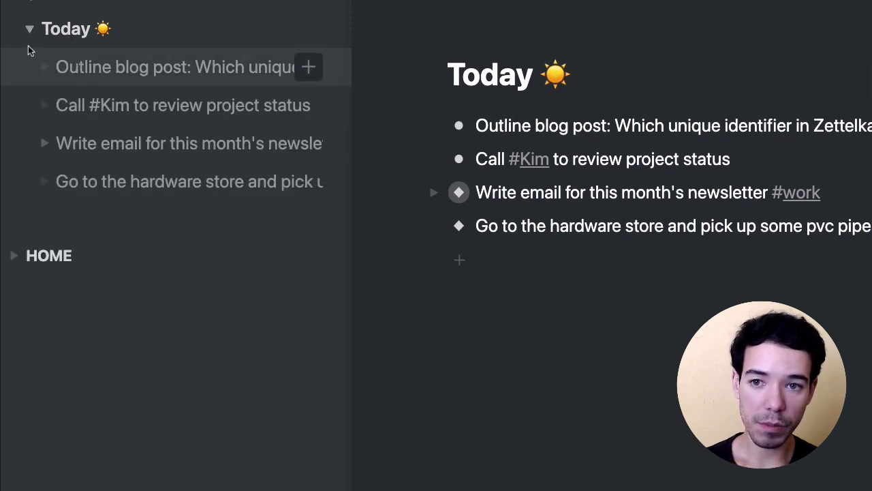
click(30, 28)
key(super+backslash)
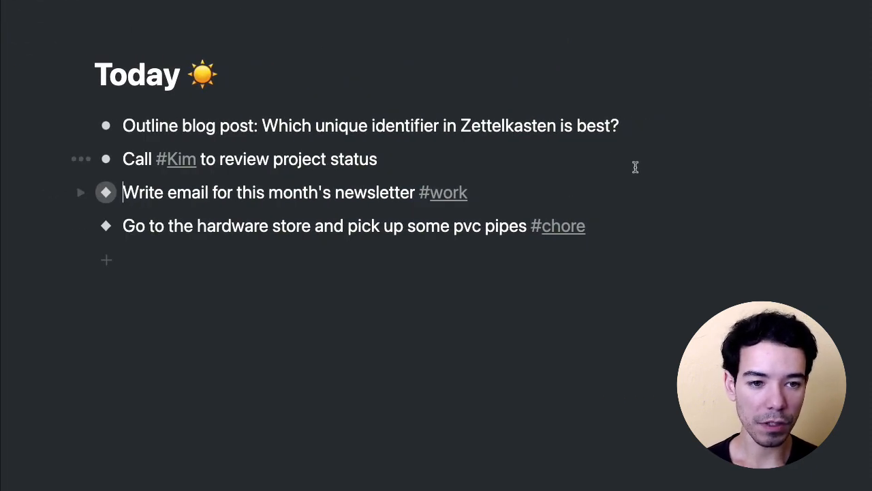
Mark the blog post outline, project status call and hardware store tasks in Today as complete.
click(573, 122)
key(super+Return)
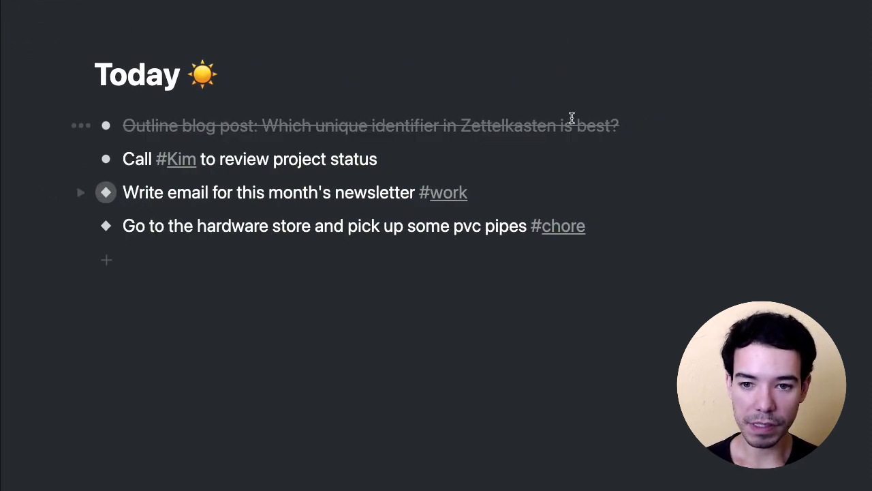
key(super+Return)
key(super+Return)
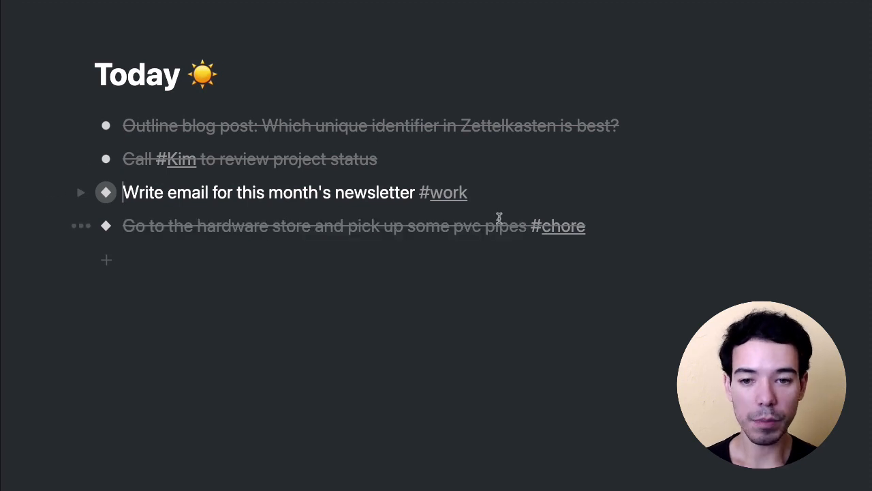
Expand the newsletter email task and complete its subtasks Write draft, Proofread it and Design graphics.
click(81, 194)
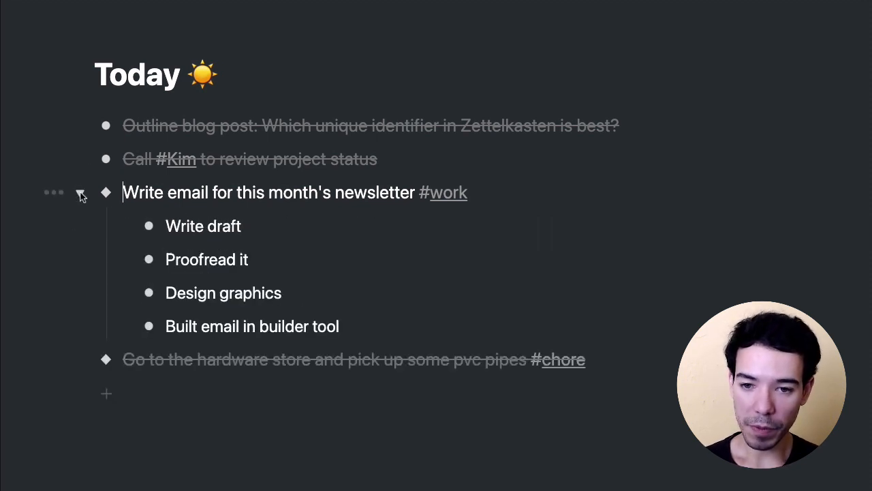
click(274, 226)
key(super+Return)
key(super+Return)
key(super+Return)
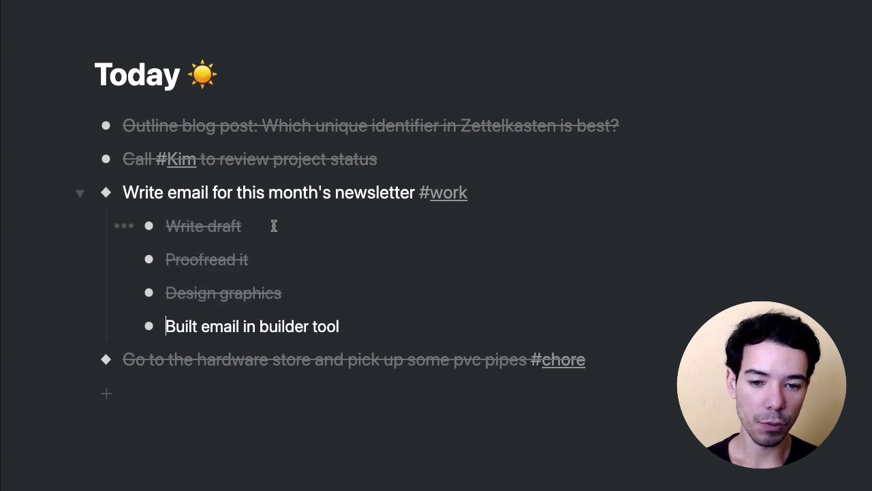
click(359, 326)
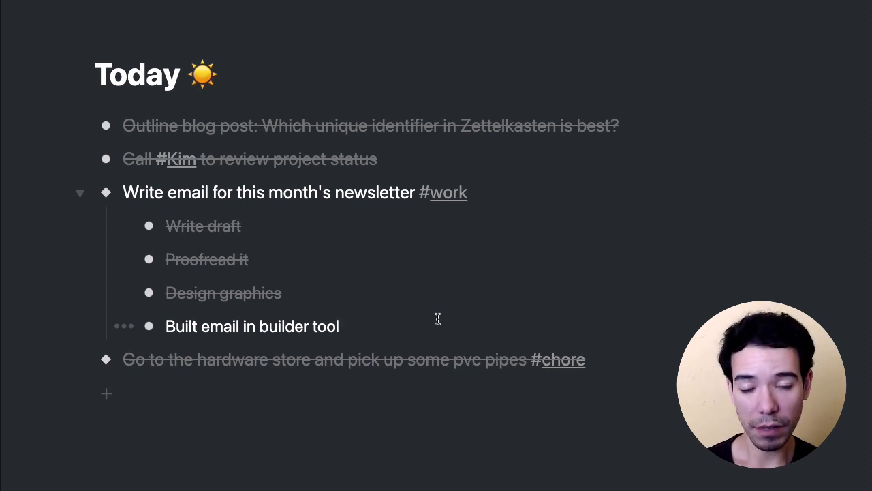
Open the Kanban board from the Example 1 page and move the completed hardware store card to Done.
key(super+comma)
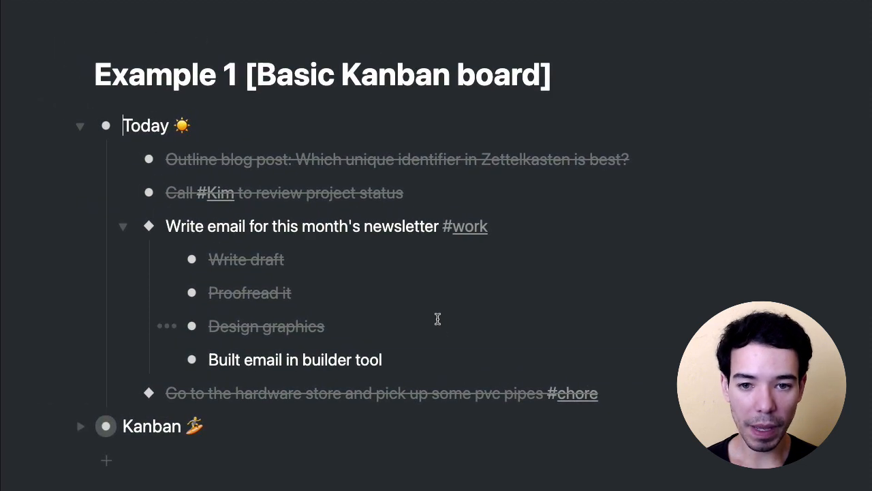
click(104, 422)
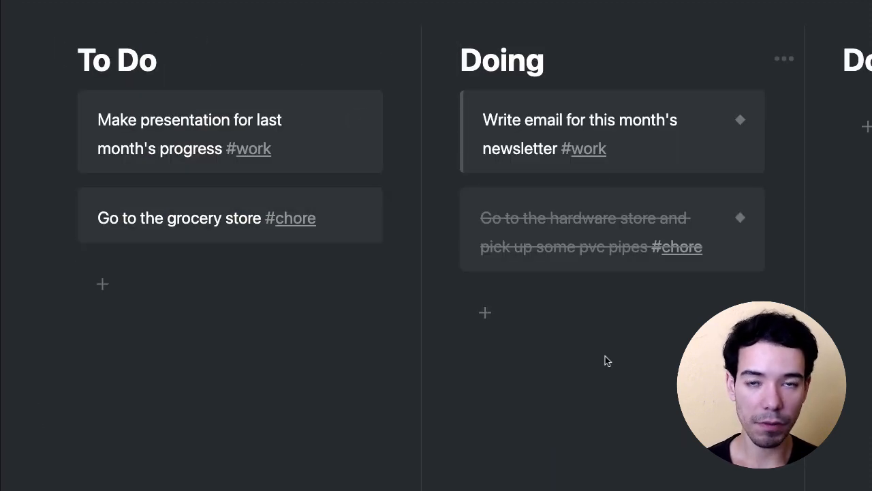
scroll(225, 204, right, 5)
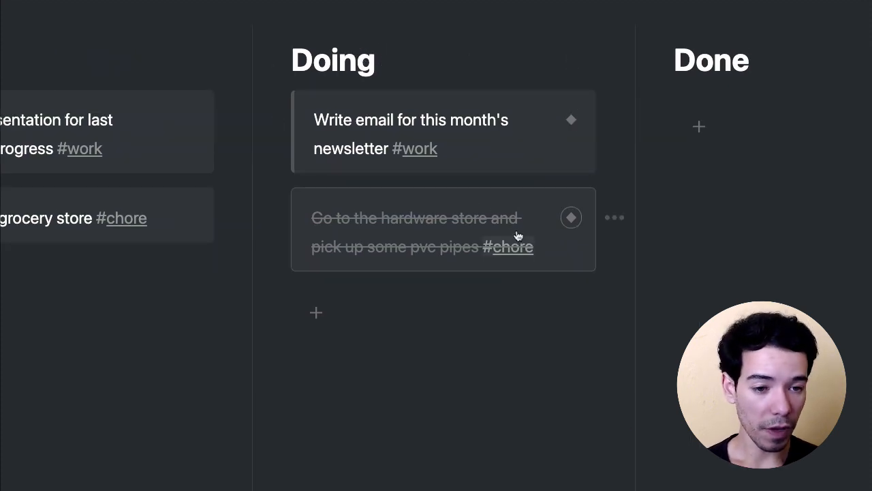
drag(571, 217, 729, 95)
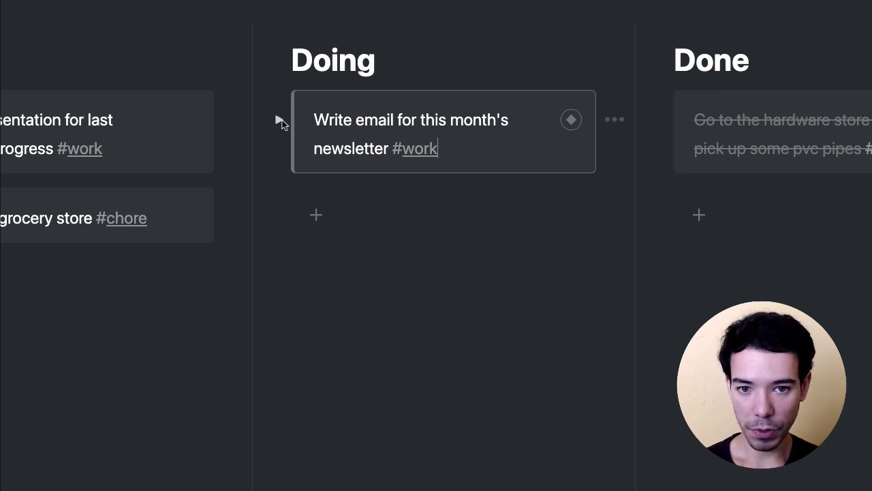
Expand the newsletter email card in Doing and examine the status of its subtasks.
click(280, 120)
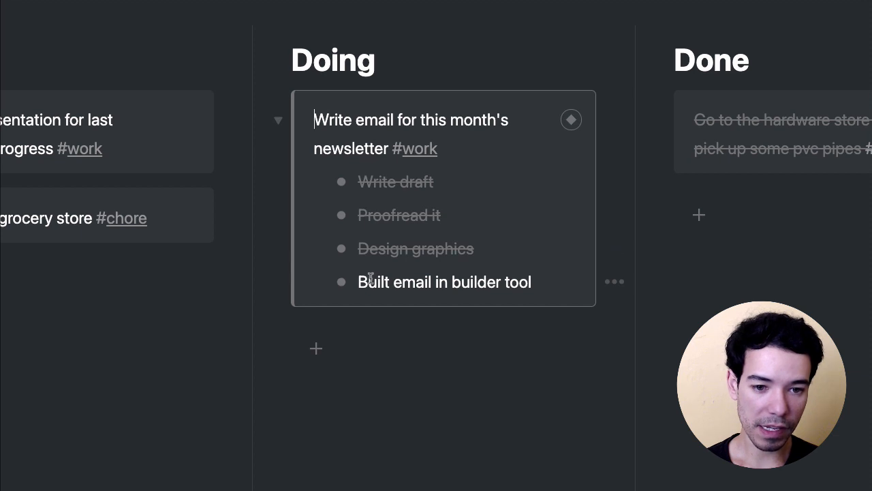
drag(361, 281, 545, 279)
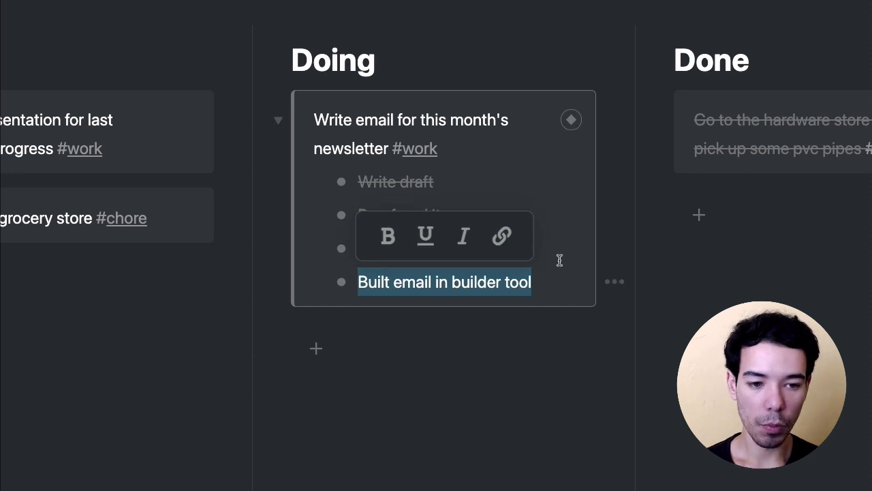
click(559, 258)
scroll(487, 180, left, 3)
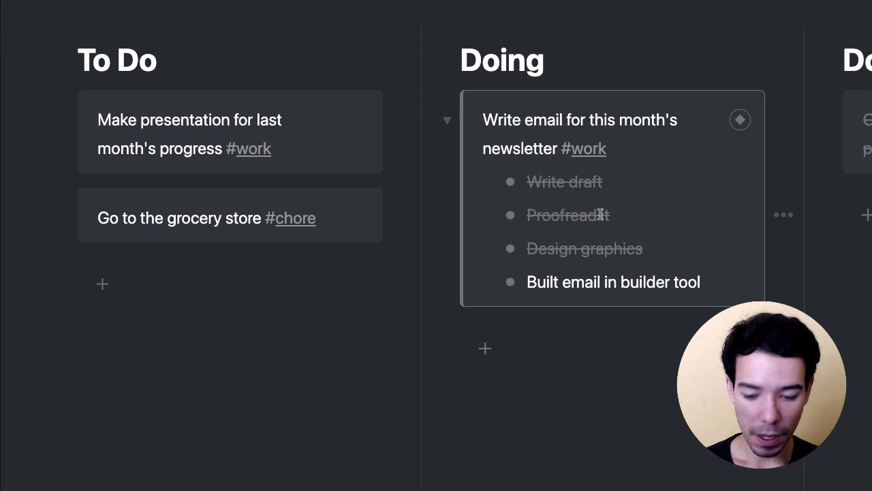
Return to the Example 1 page and collapse the newsletter email task under Today and the Kanban board.
key(ctrl+bracketleft)
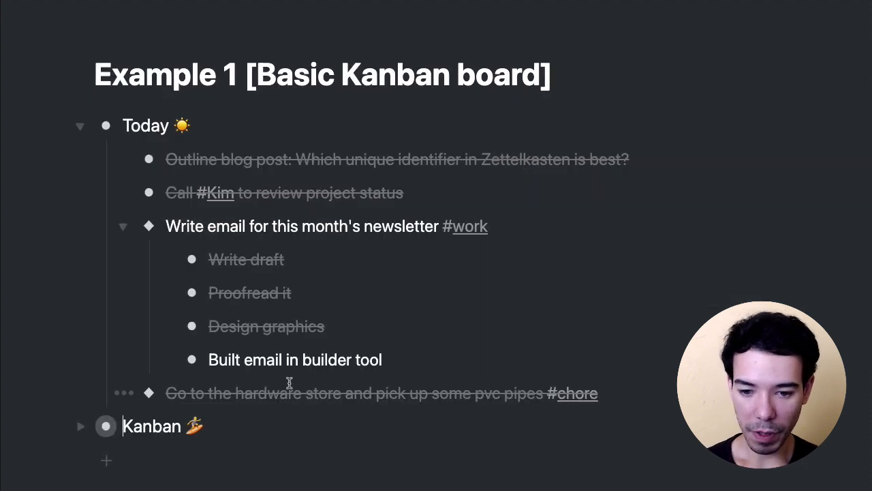
click(123, 227)
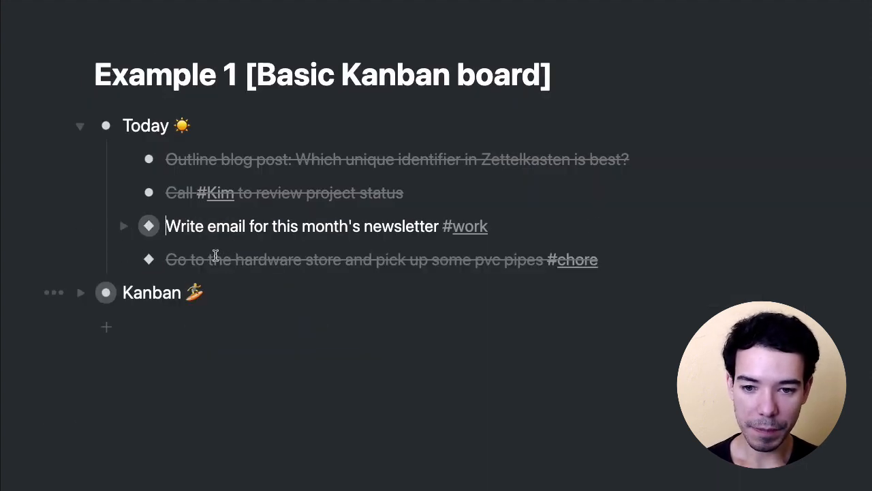
click(79, 292)
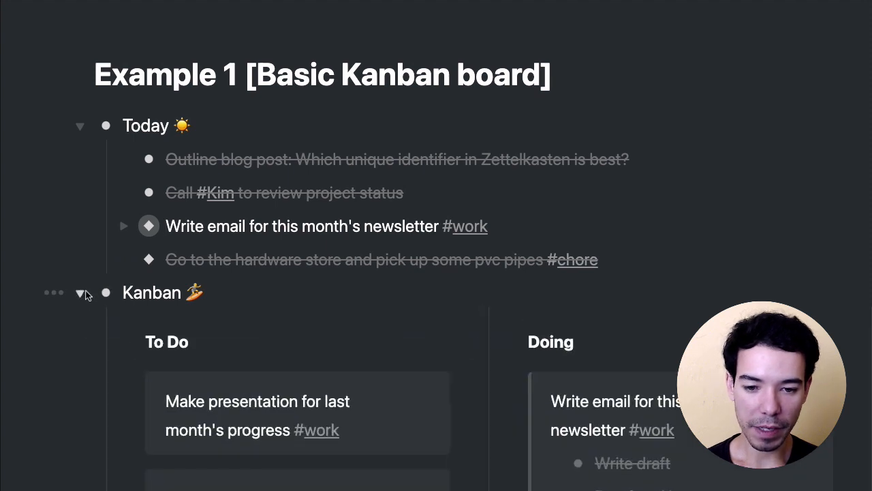
click(81, 292)
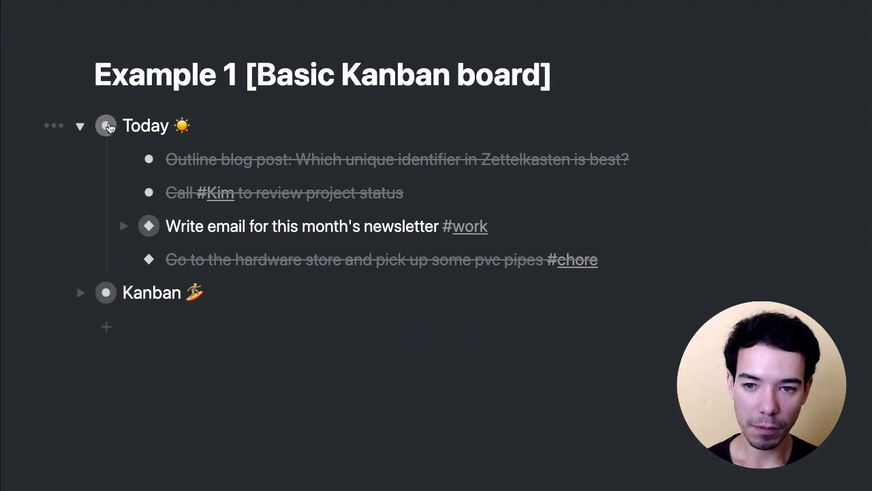
click(80, 292)
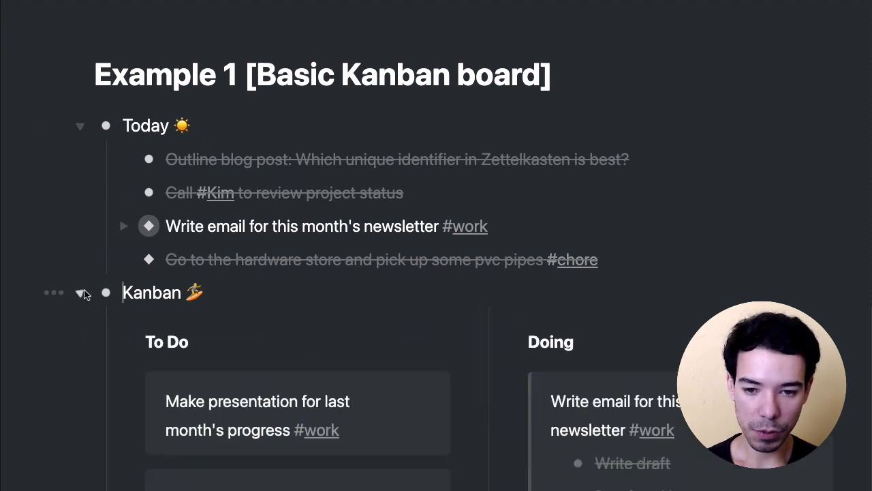
click(81, 292)
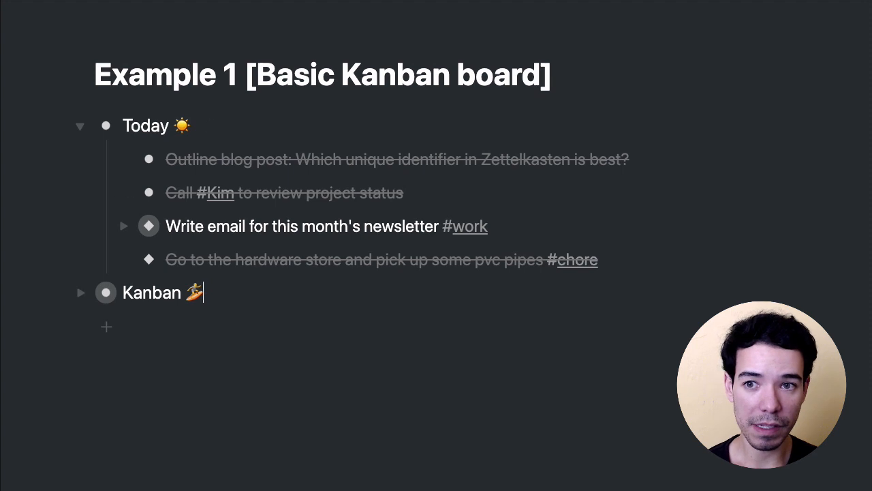
click(99, 27)
click(99, 28)
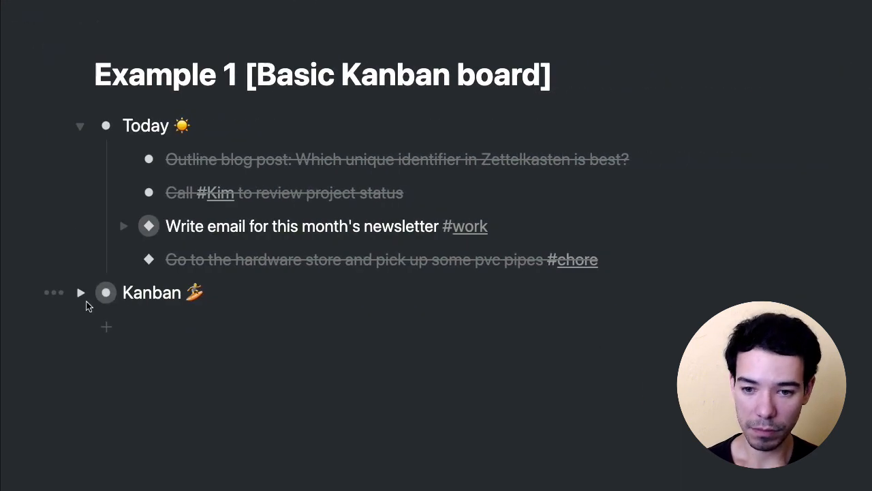
Open the Kanban board and mirror the presentation card from To Do into the starred Today list, checking it in the sidebar.
click(107, 292)
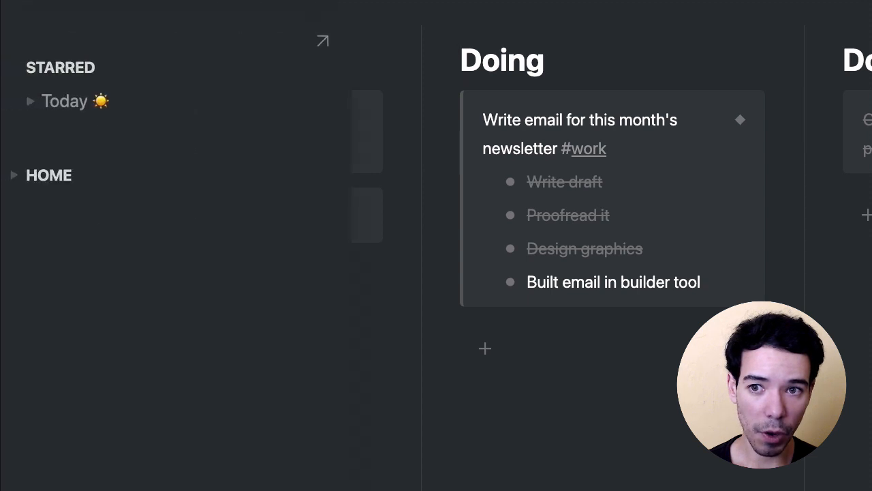
click(26, 2)
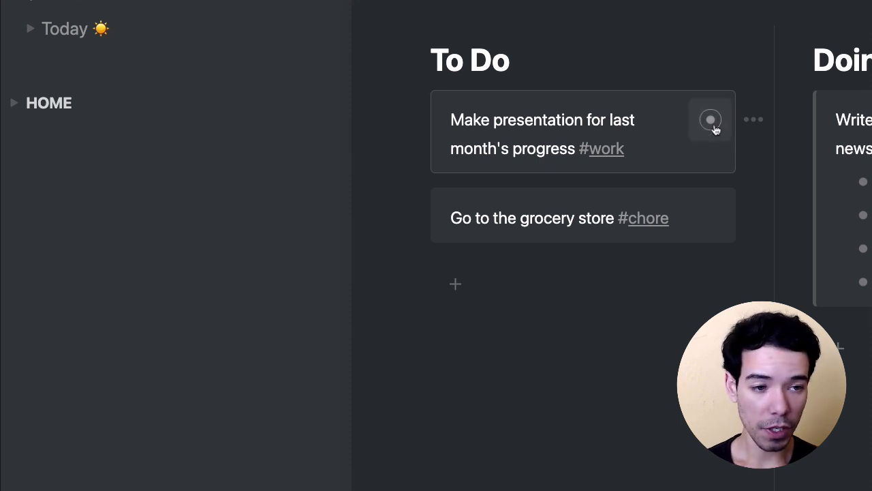
drag(710, 121, 85, 53)
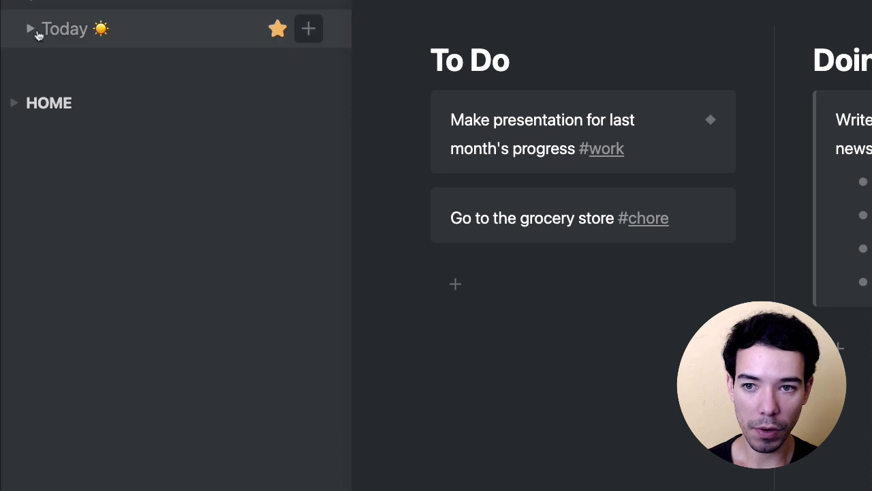
click(31, 29)
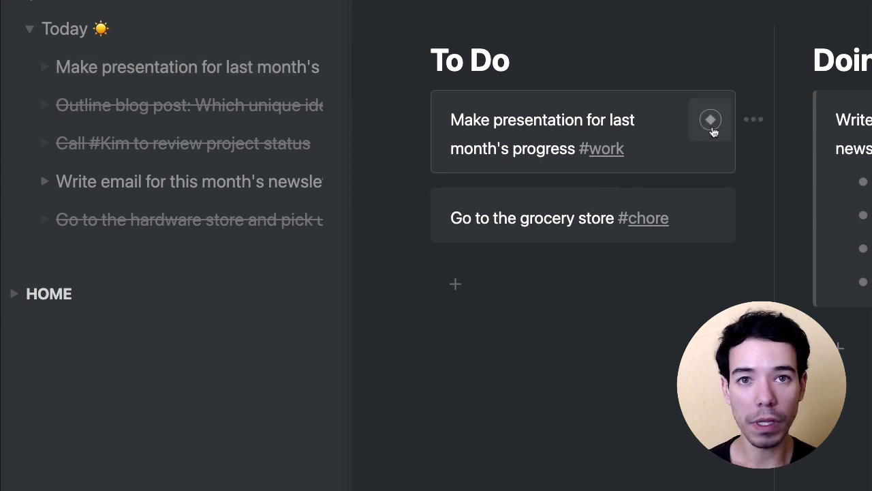
key(super+backslash)
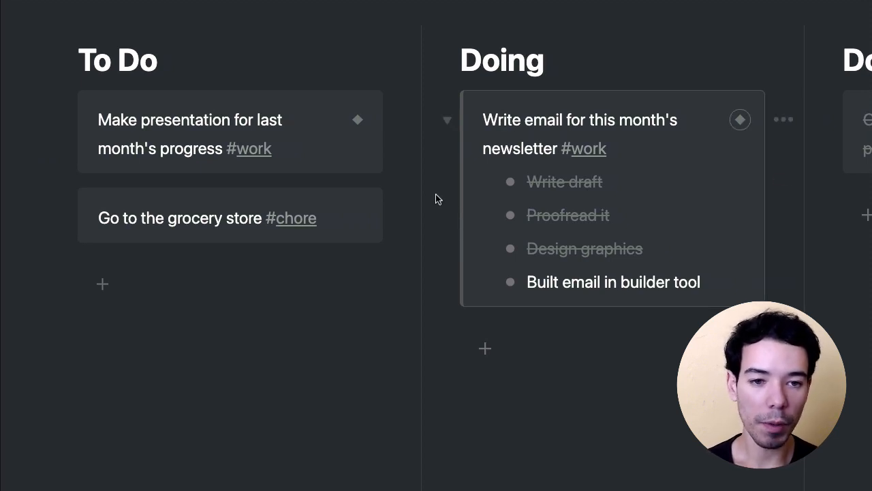
Move the presentation card from To Do to Doing, collapse the newsletter card and return to the Example 1 page.
drag(357, 121, 543, 79)
click(446, 217)
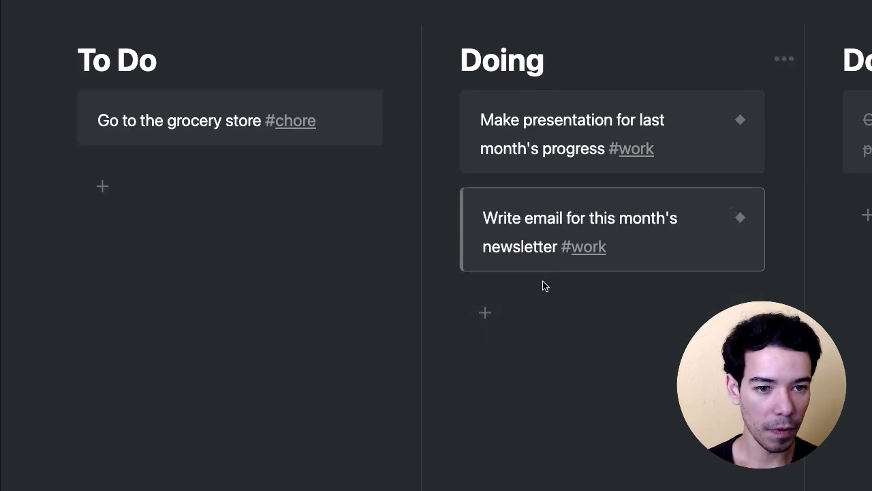
key(super+comma)
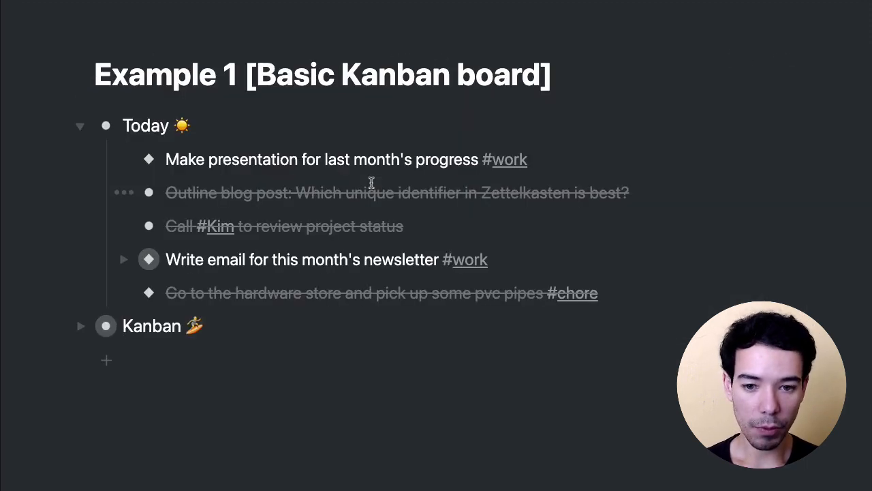
click(81, 326)
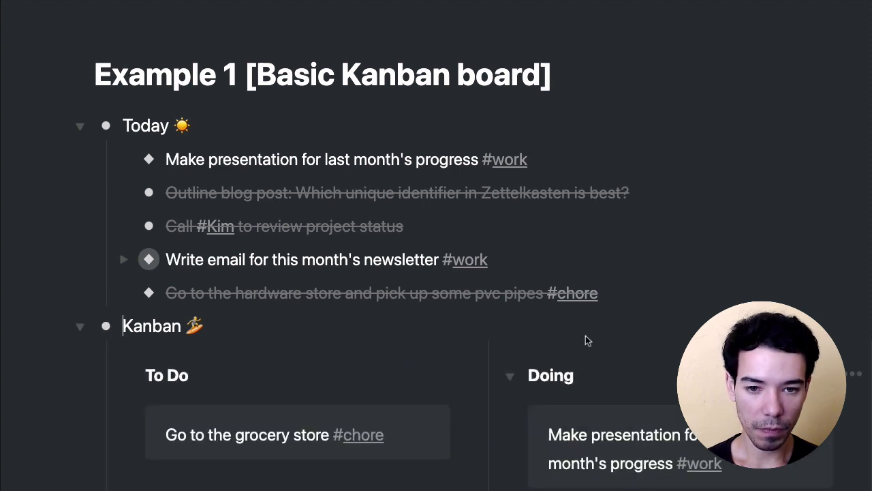
click(80, 326)
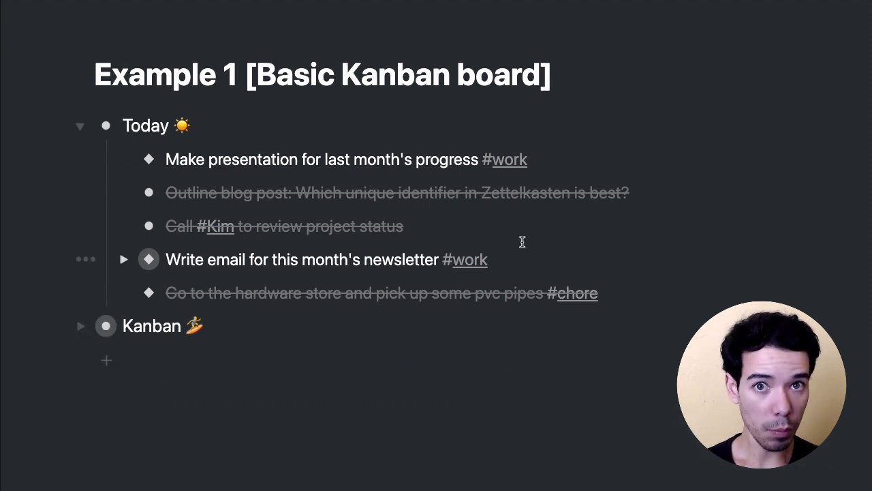
Delete the completed blog post, project status call and hardware store items from the Today list.
click(653, 194)
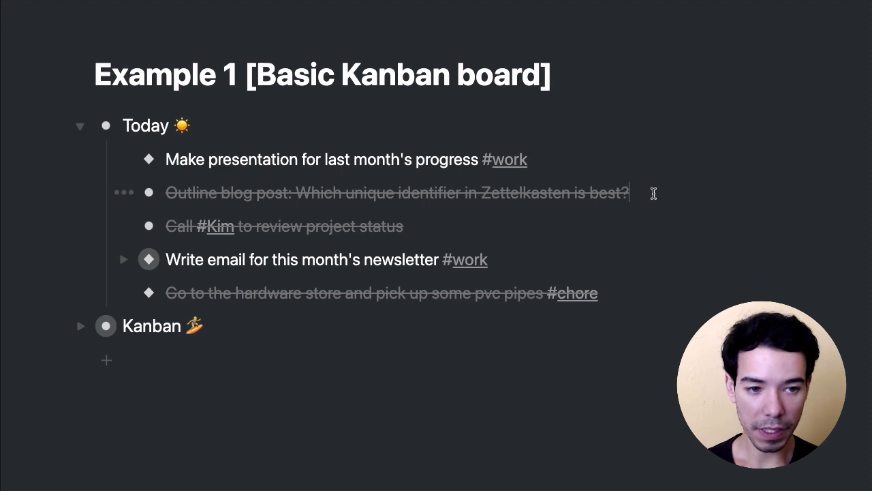
key(ctrl+shift+BackSpace)
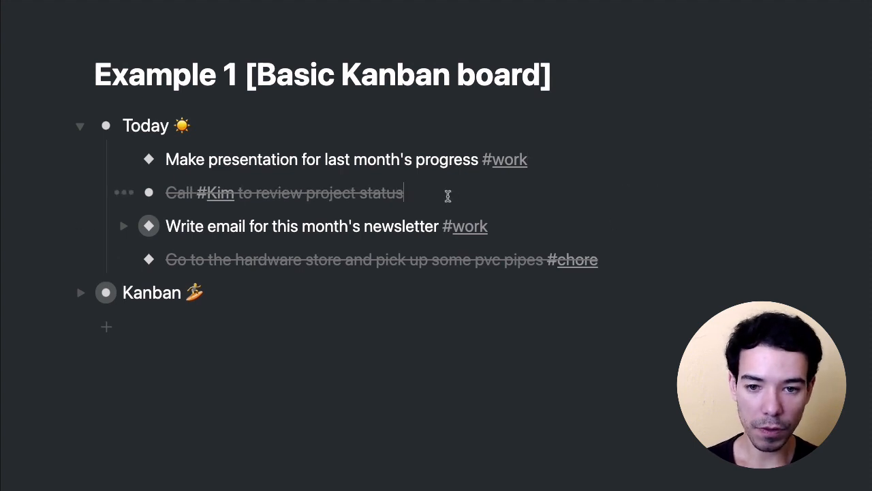
key(ctrl+shift+BackSpace)
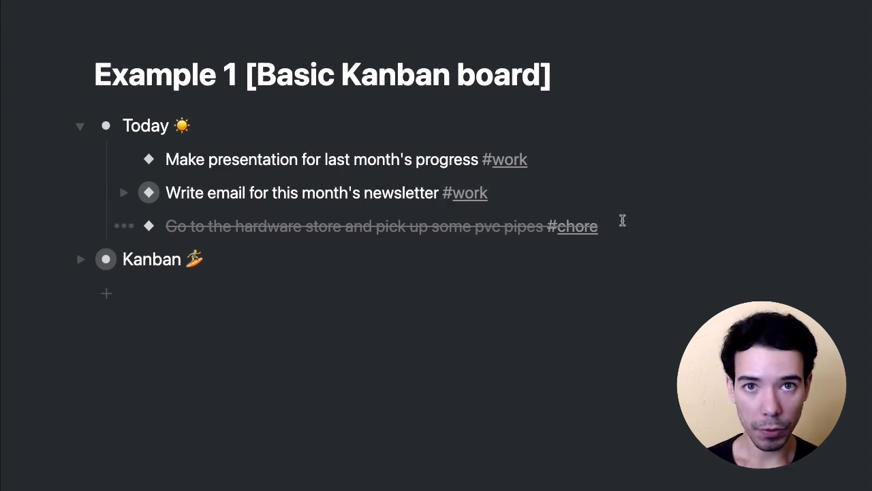
key(ctrl+shift+BackSpace)
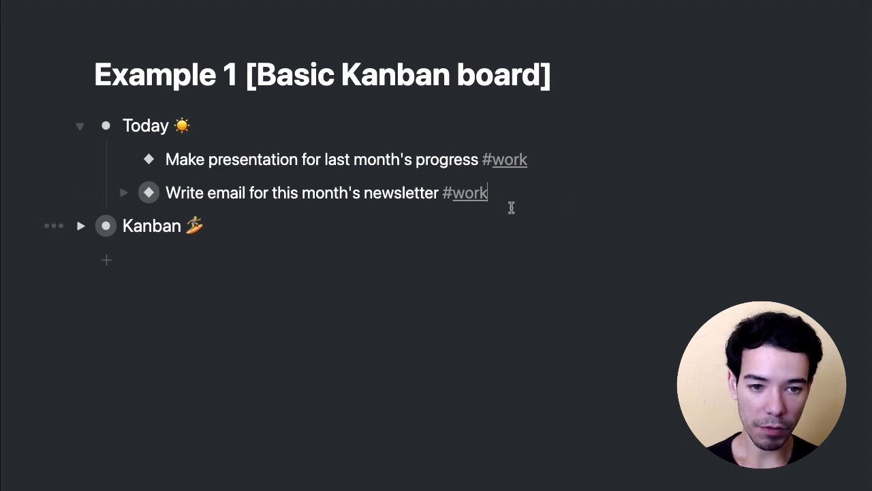
Expand the Kanban board on the Example 1 page, examine its To Do and Doing cards, and collapse it.
click(81, 225)
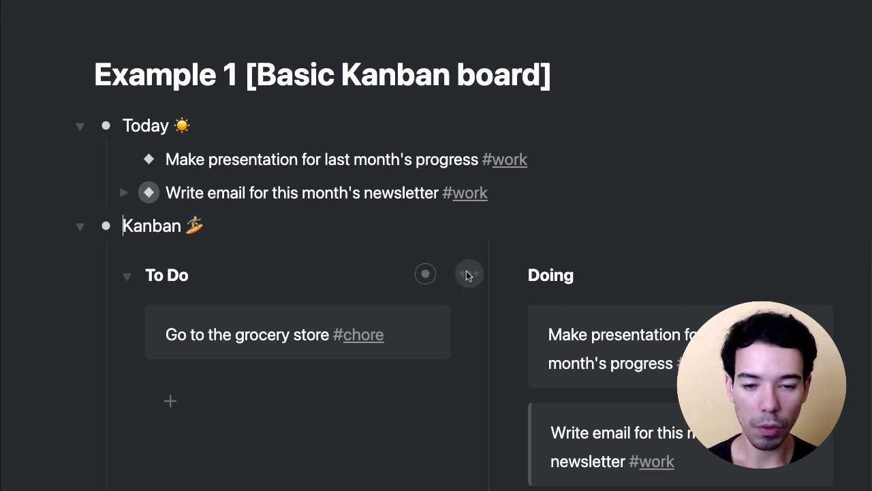
scroll(371, 358, down, 2)
scroll(357, 290, up, 2)
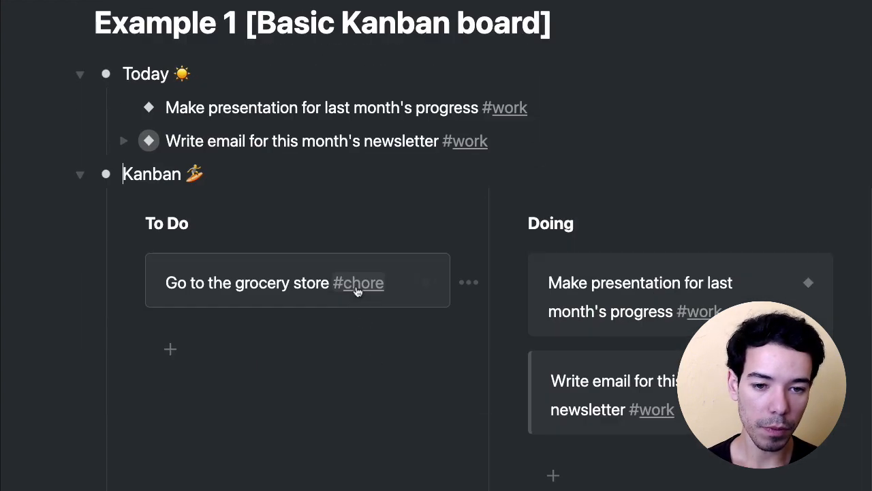
scroll(348, 389, right, 5)
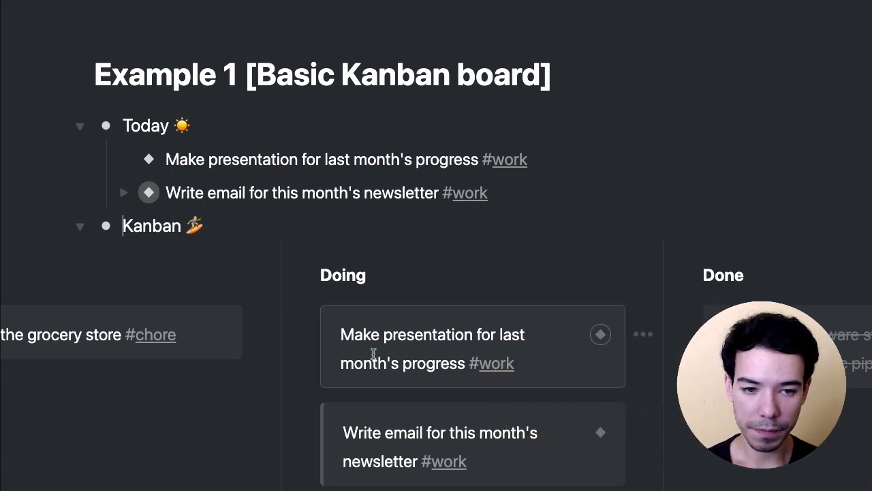
scroll(377, 353, left, 5)
click(80, 225)
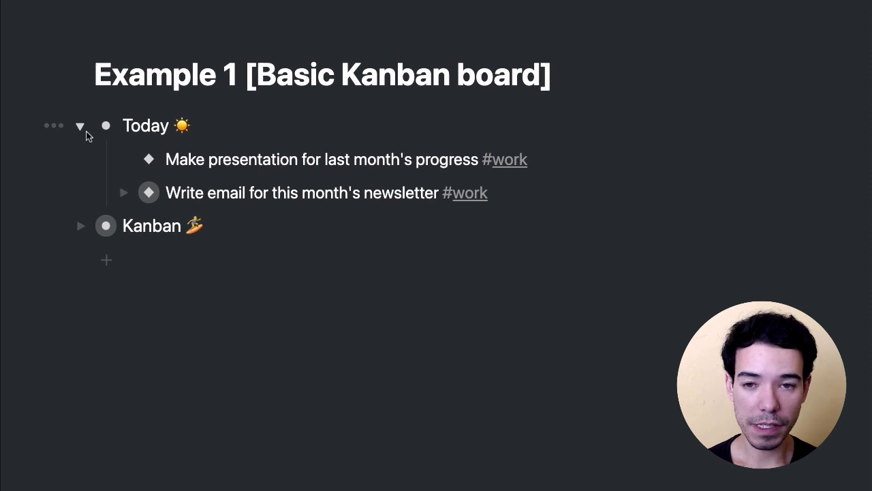
Open the Example 2 [Board by activity] page from the parent list and expand the Writing board.
key(alt+Left)
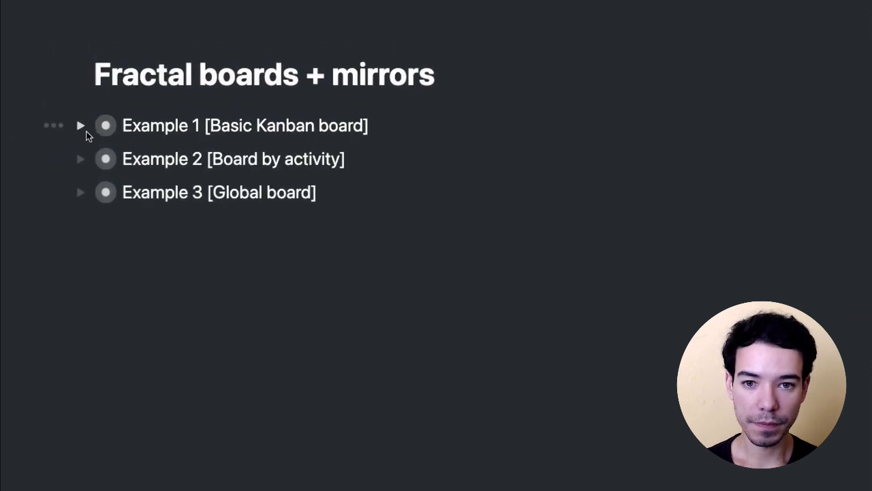
click(106, 159)
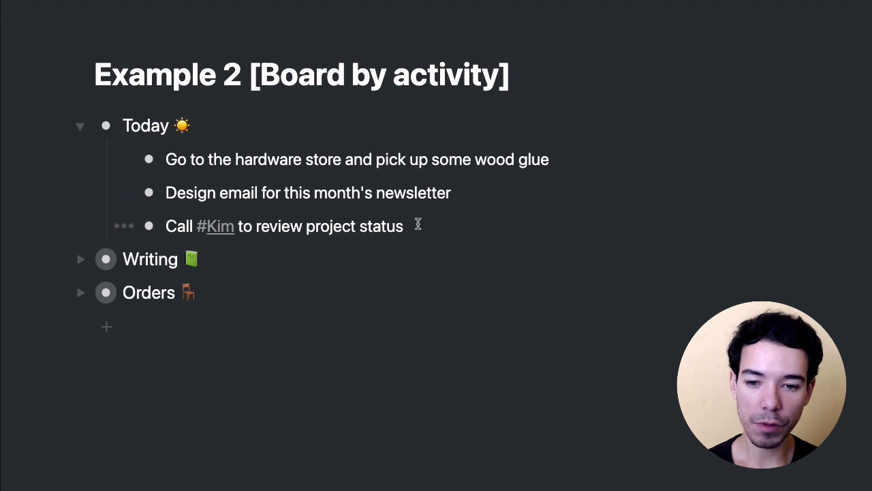
click(234, 255)
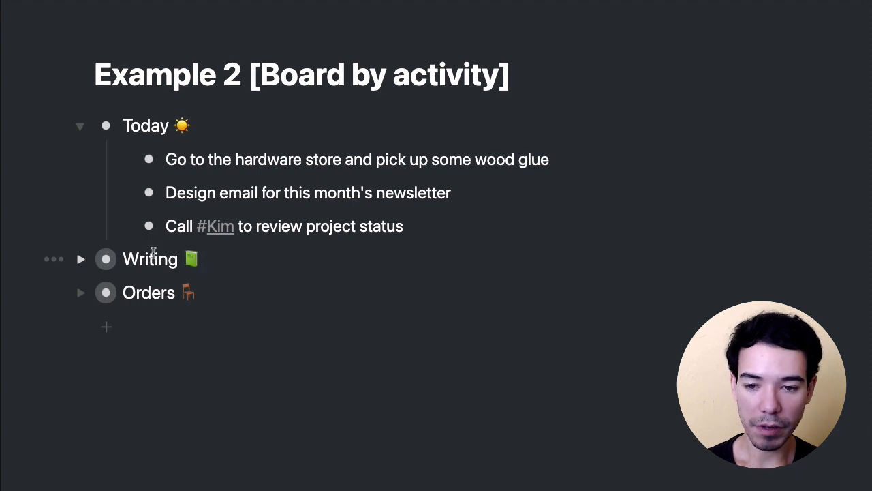
click(79, 259)
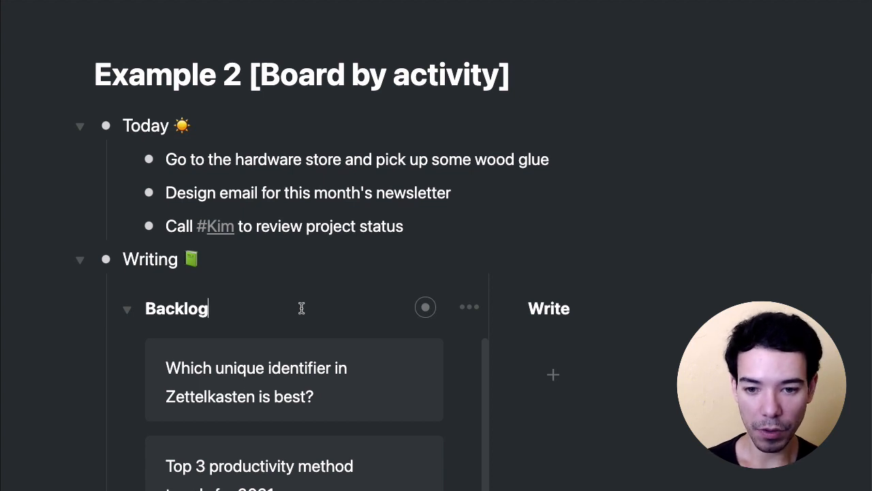
Examine the stages of the Writing board from Backlog through Write and Edit to the publishing column.
double_click(207, 308)
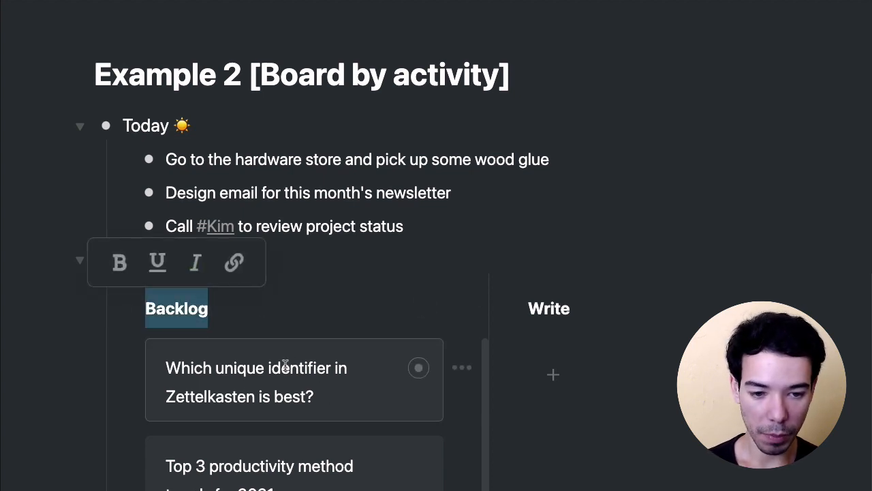
scroll(344, 364, right, 3)
scroll(423, 334, left, 3)
click(538, 308)
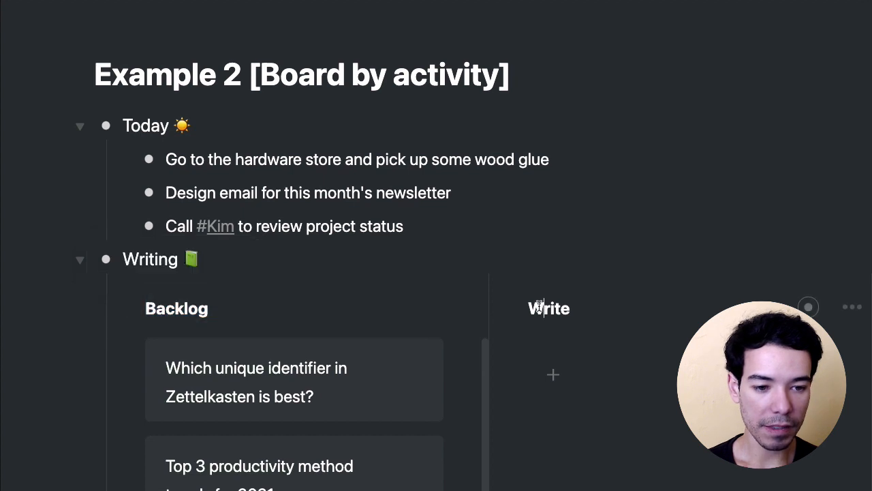
scroll(538, 306, right, 5)
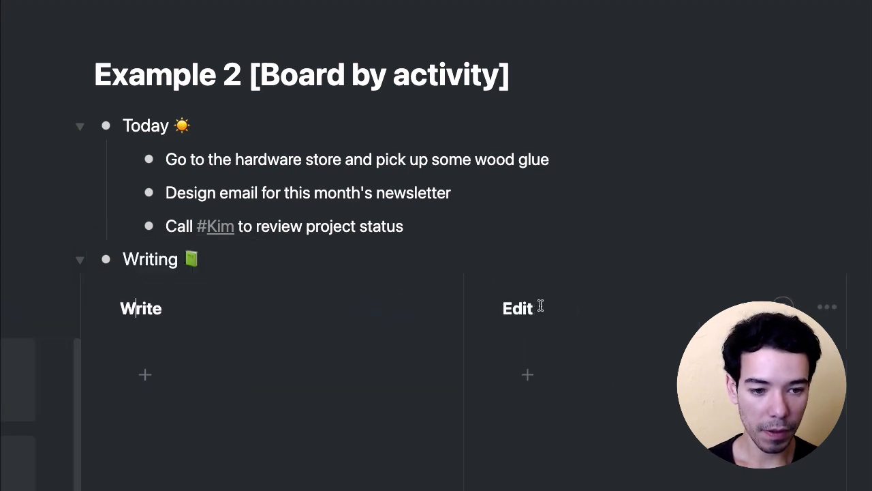
shift+click(537, 307)
click(537, 307)
scroll(568, 308, right, 3)
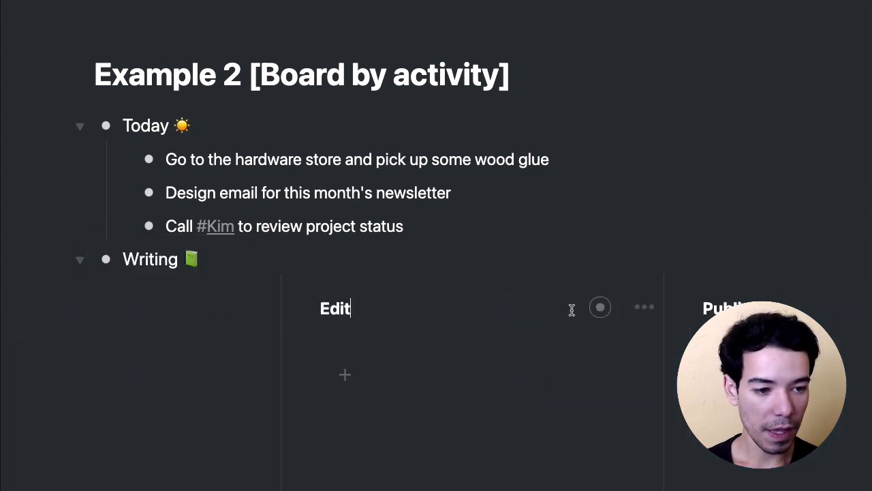
shift+click(794, 304)
click(794, 304)
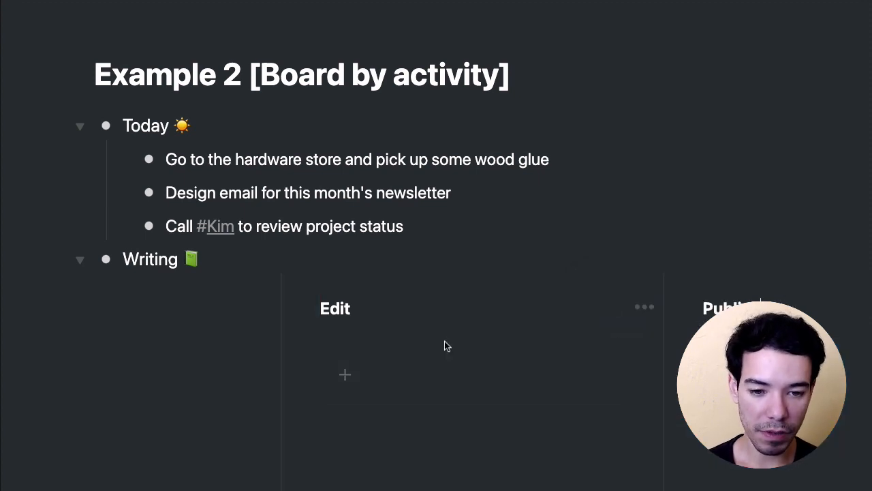
scroll(457, 320, left, 5)
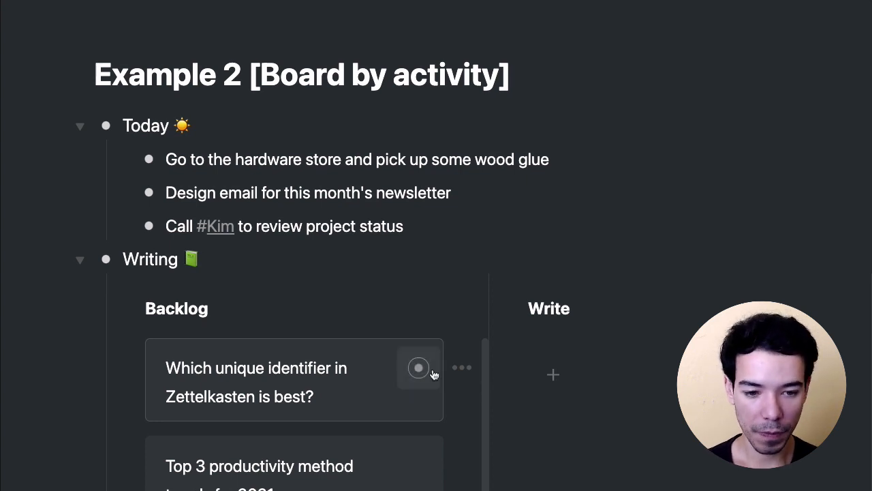
Move the "Which unique identifier in Zettelkasten is best?" card from Backlog to Write and mirror it into Today, tagged #write.
drag(417, 366, 636, 357)
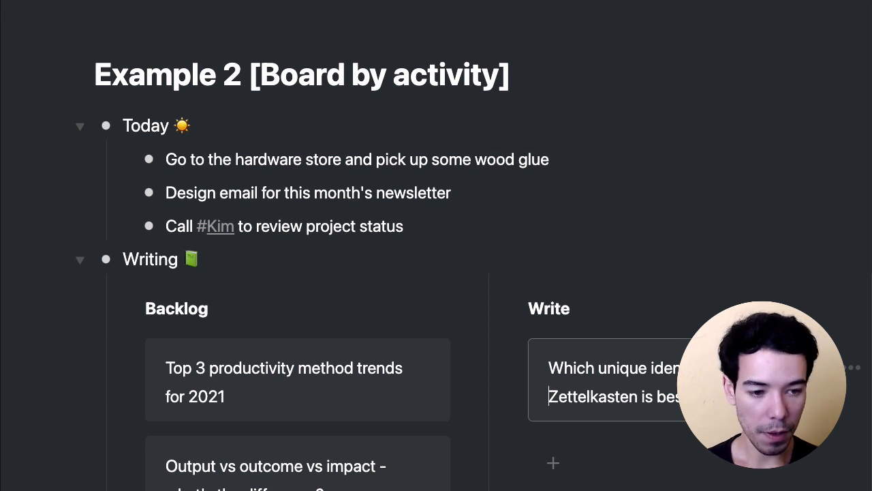
click(440, 226)
key(alt+shift+v)
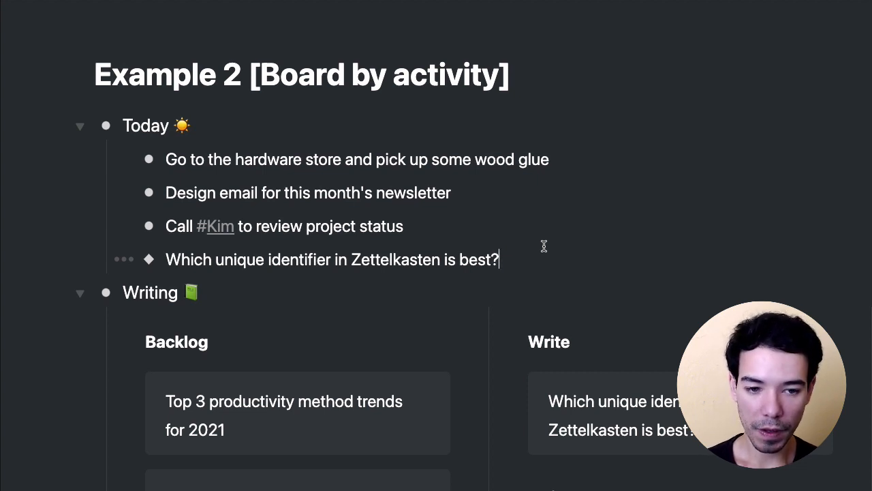
text(#write)
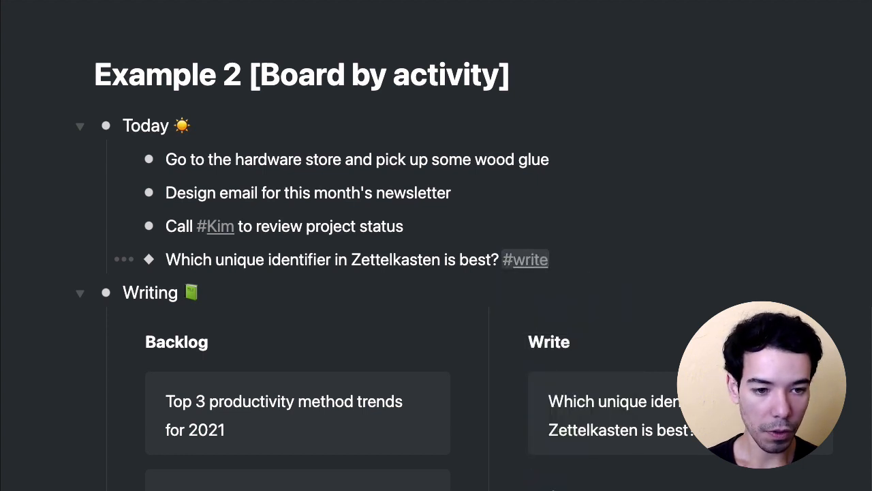
click(590, 238)
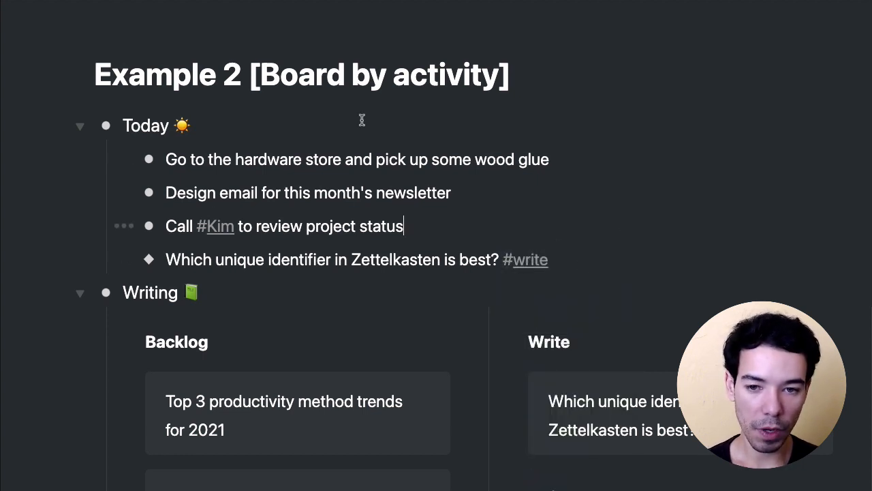
Open the Today list on its own, examine the Zettelkasten task with its tag, and return to the Example 2 page.
click(107, 126)
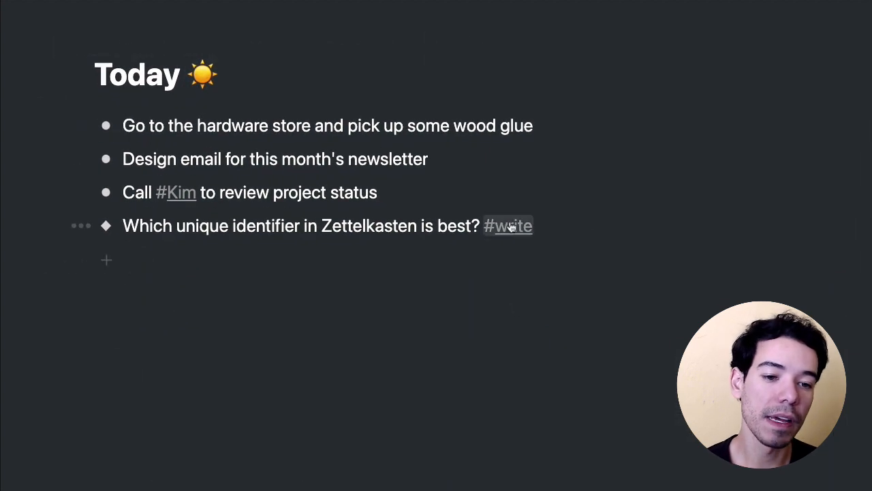
drag(122, 225, 517, 231)
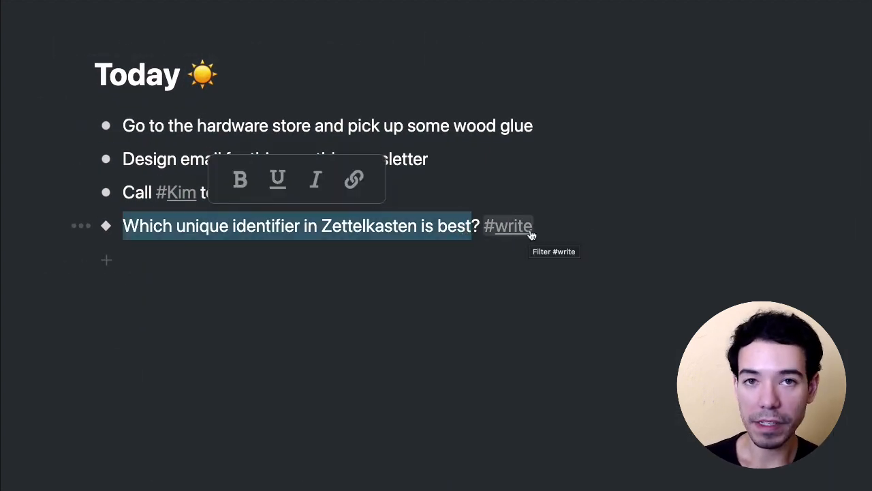
click(172, 223)
key(super+comma)
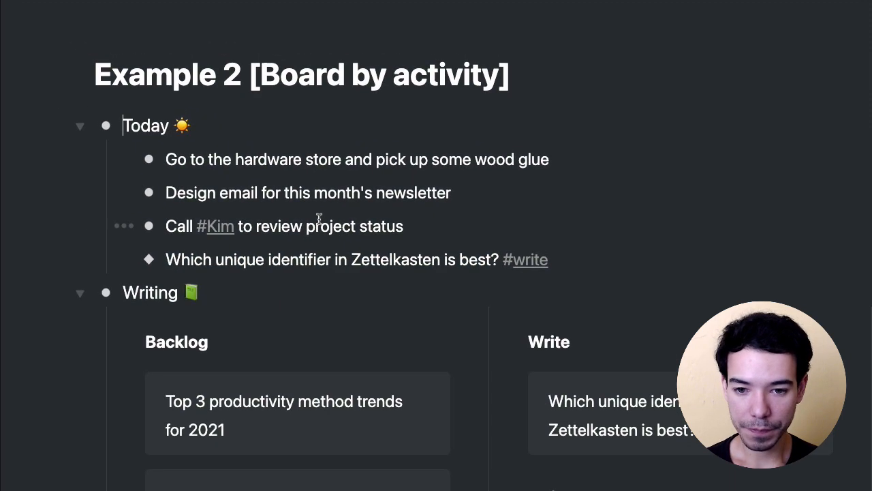
Collapse the Writing board and expand the Orders board on the Example 2 page.
click(81, 292)
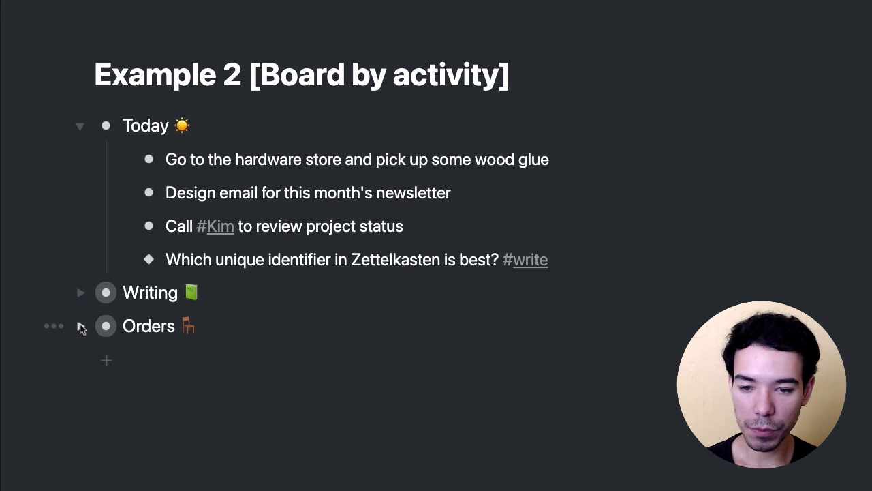
click(80, 327)
scroll(405, 346, down, 3)
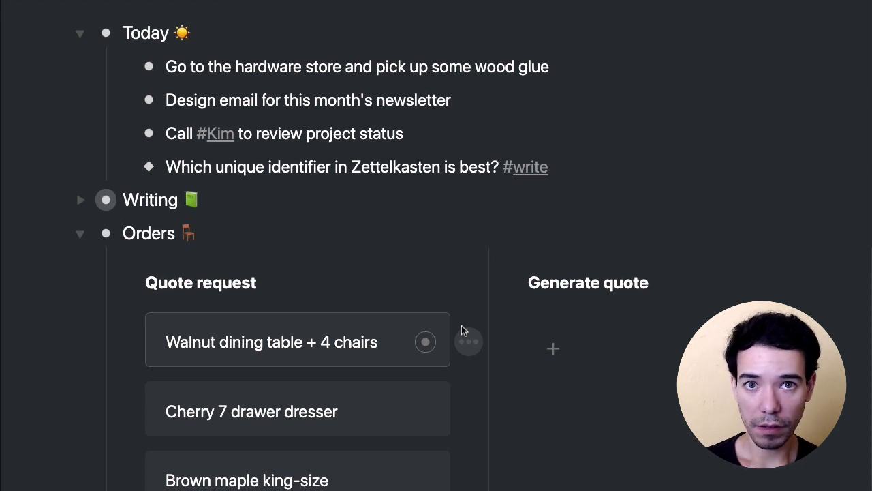
Examine the stages of the Orders board from Quote request through Generate quote and Approved + deposit to In production.
triple_click(367, 344)
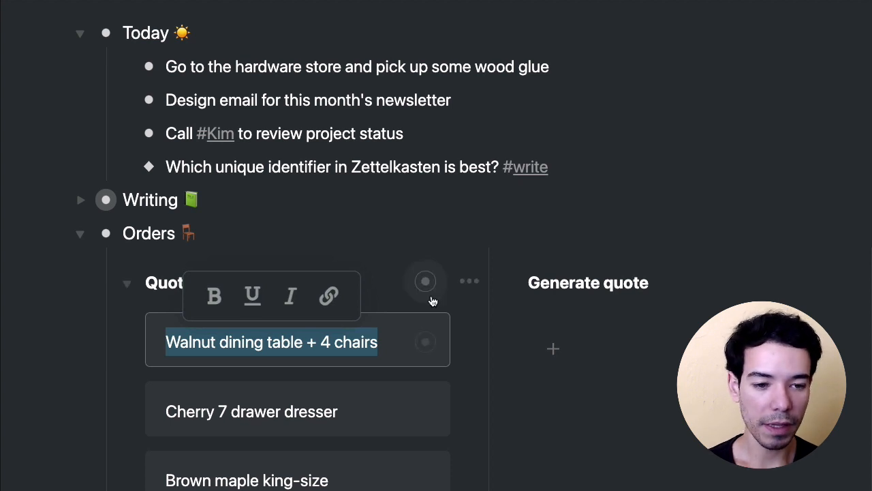
scroll(622, 325, right, 6)
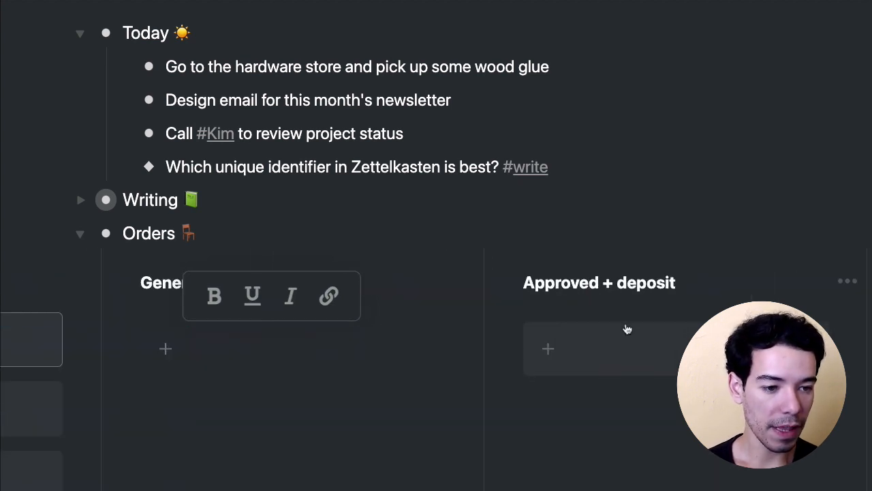
scroll(626, 330, right, 3)
click(547, 284)
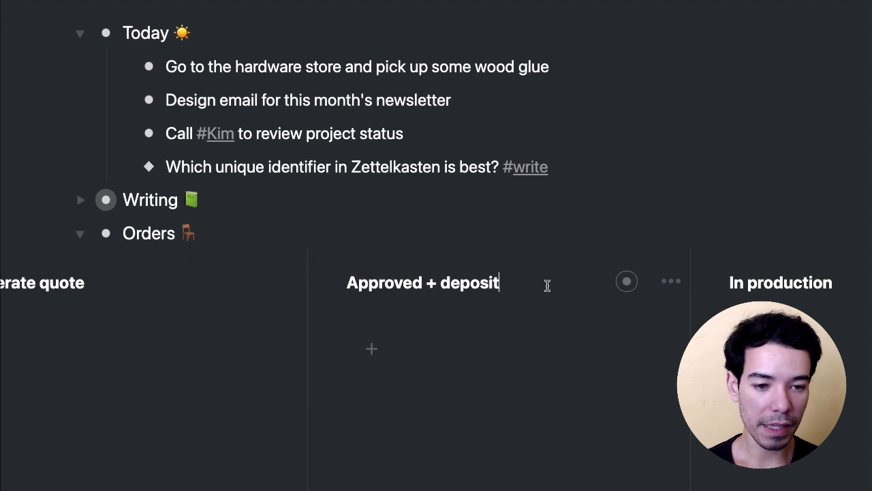
scroll(504, 347, right, 2)
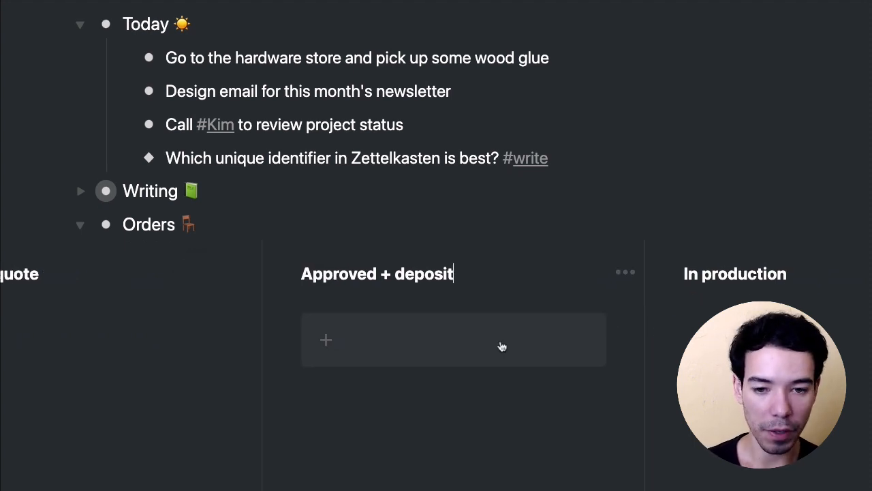
scroll(500, 347, left, 5)
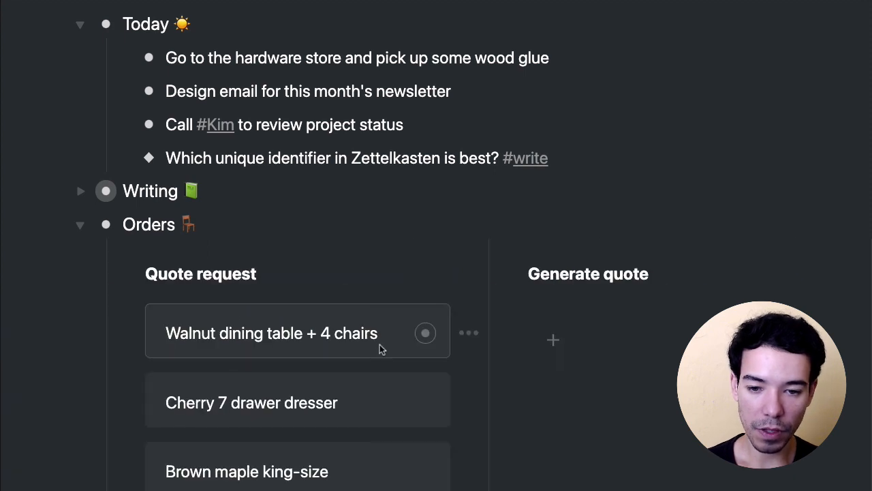
scroll(420, 334, down, 1)
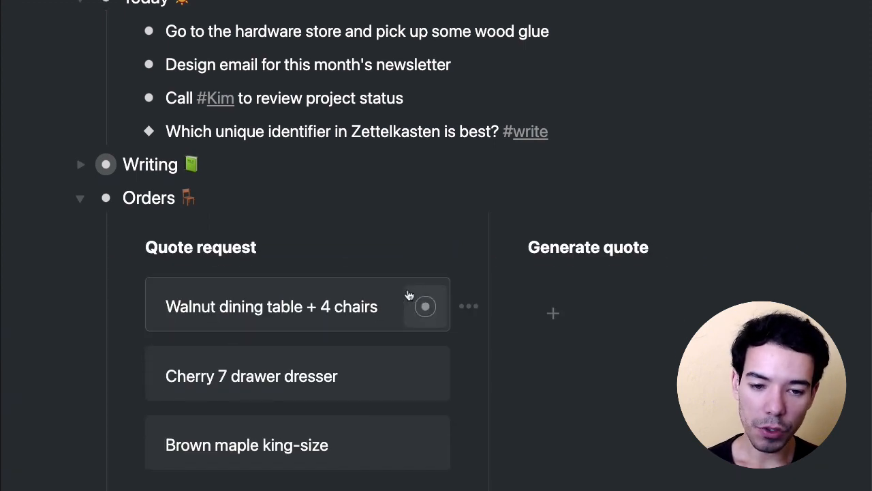
scroll(522, 307, right, 10)
scroll(497, 334, left, 10)
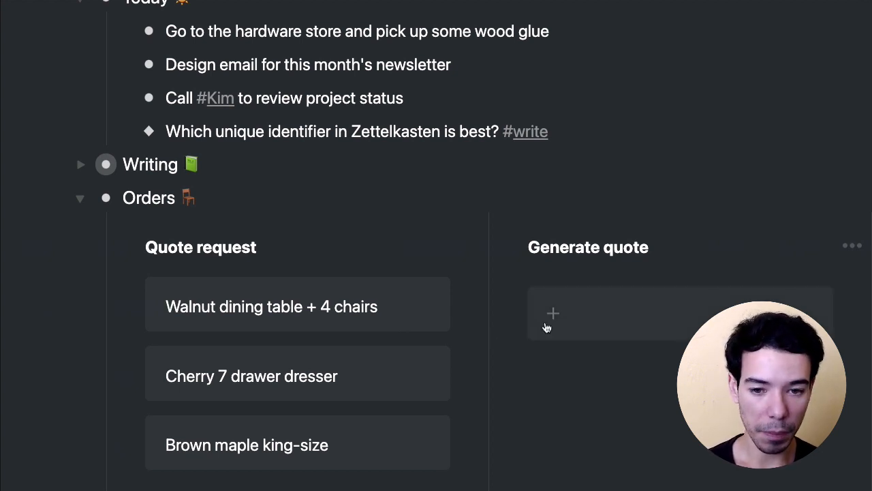
scroll(395, 296, down, 1)
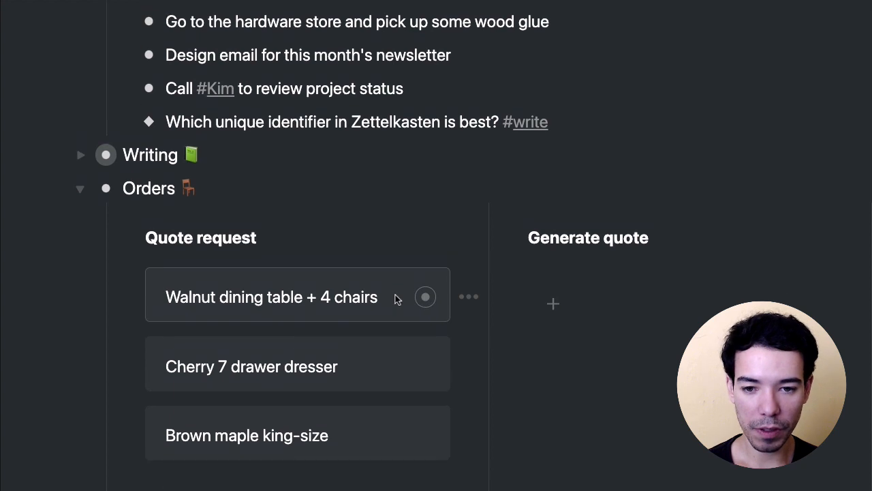
scroll(395, 295, up, 1)
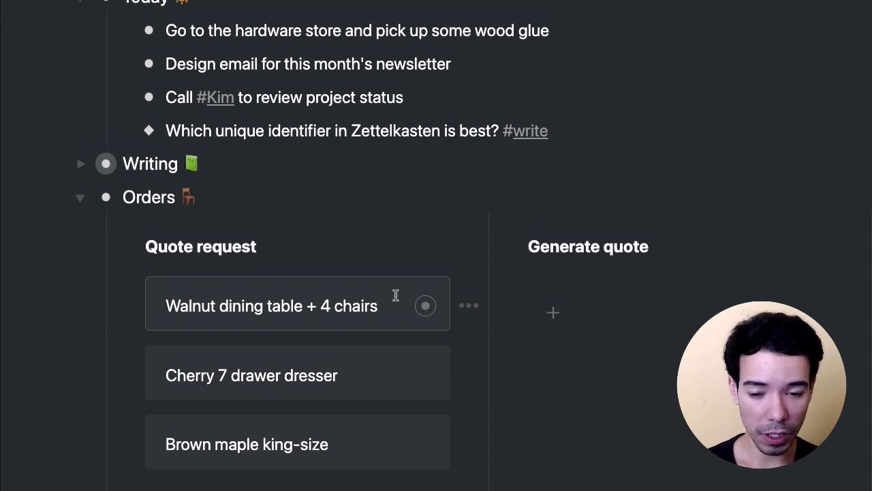
triple_click(303, 308)
key(ctrl+c)
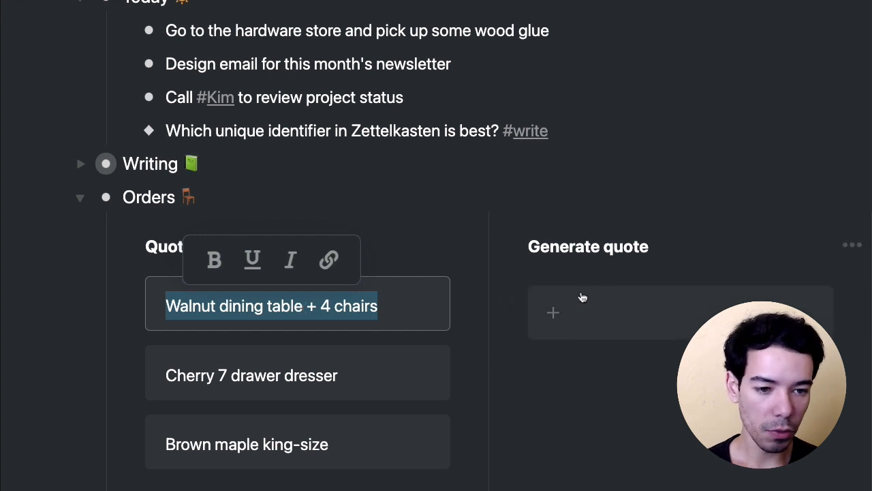
click(615, 244)
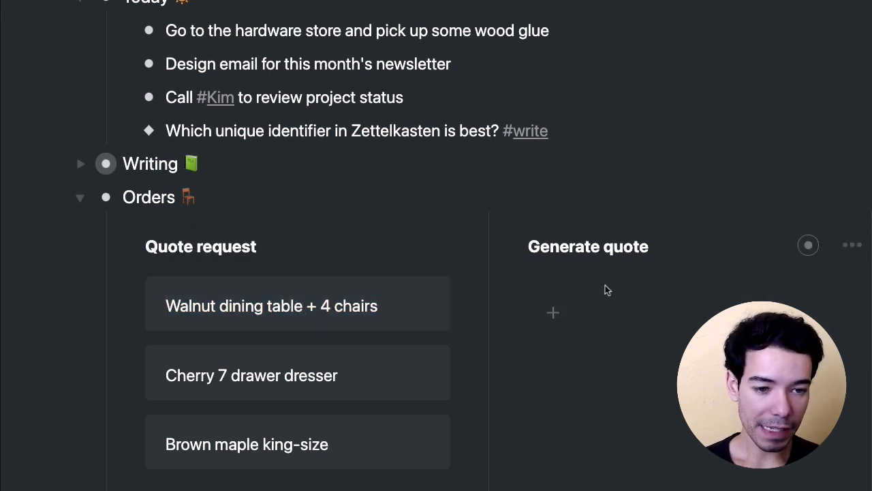
Add two cards named "To write" and "Awaiting reply" to the Generate quote column of the Orders board.
scroll(565, 310, right, 3)
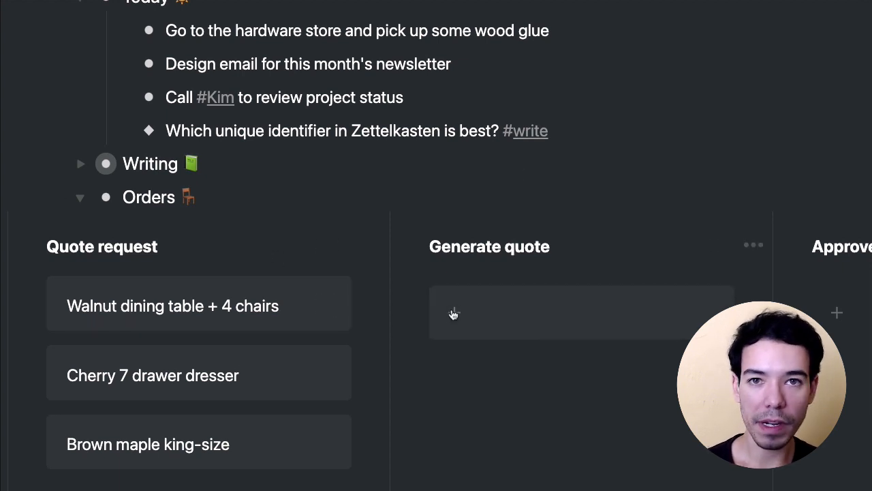
click(453, 312)
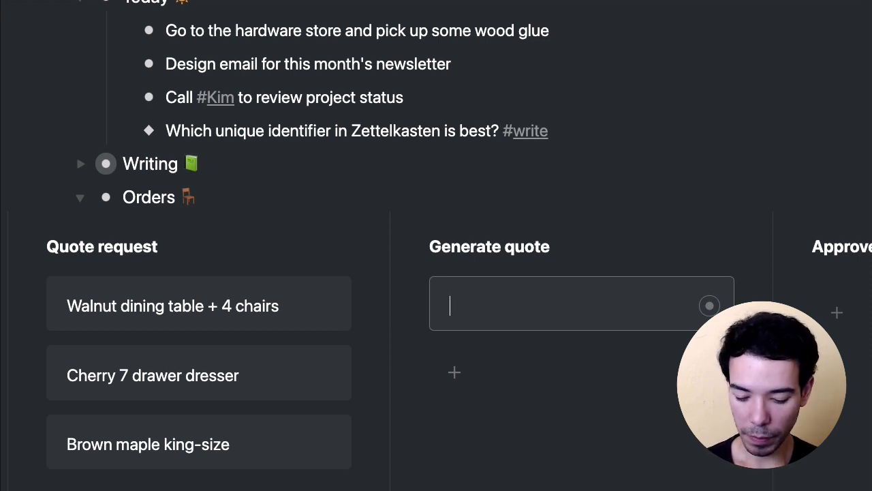
text(ite)
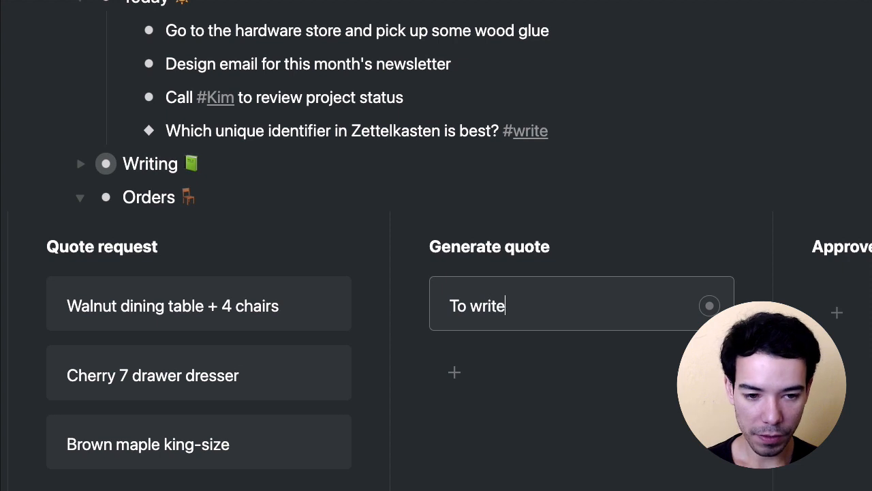
click(457, 372)
click(457, 372)
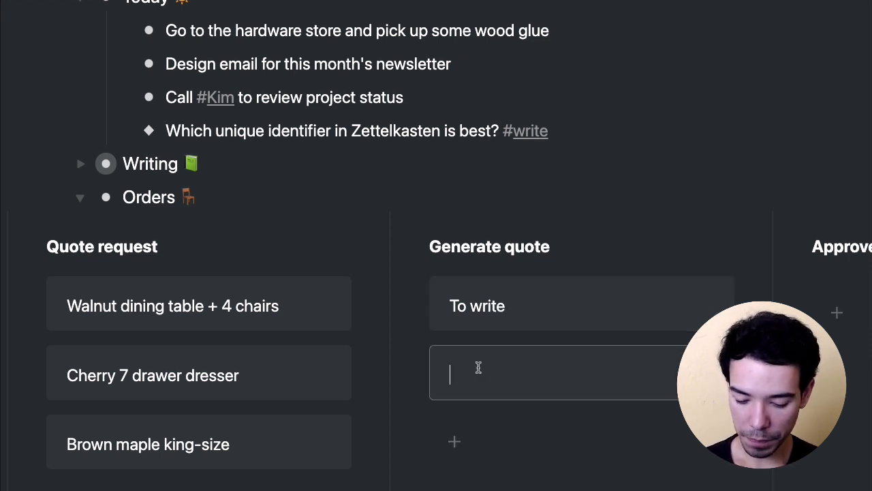
text(Aw)
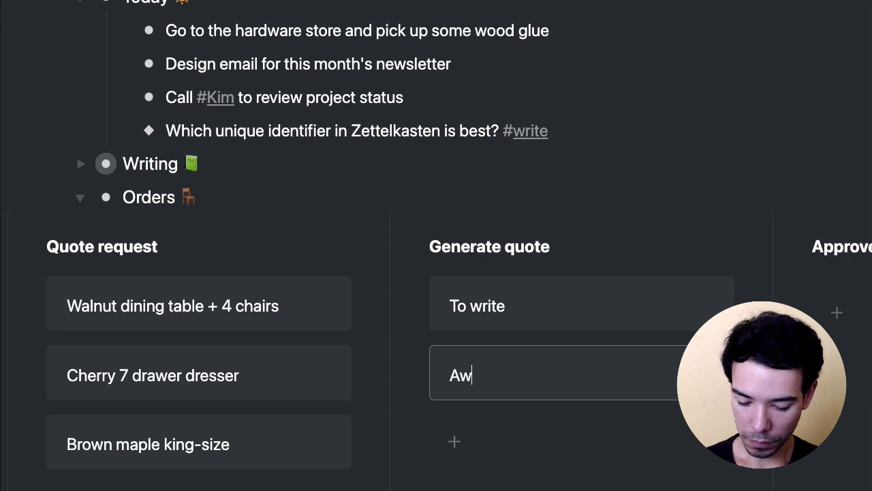
text(aiting reply)
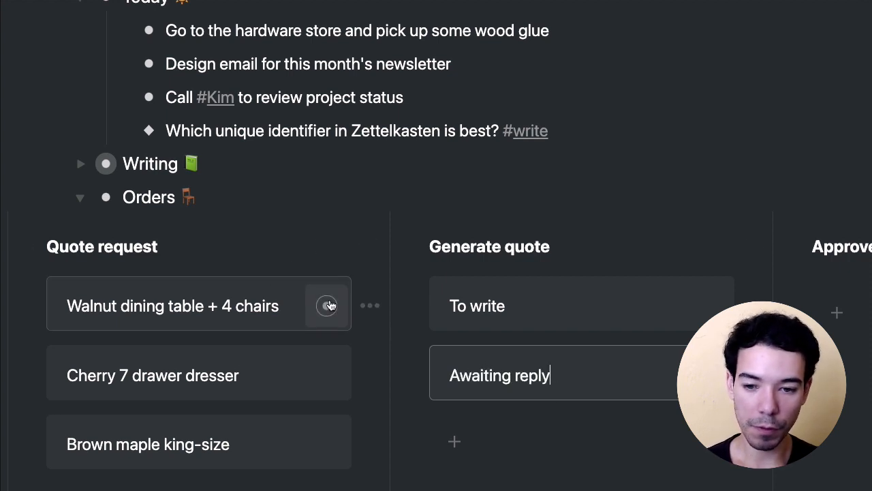
Move "Walnut dining table + 4 chairs" from Quote request into the To write card, and from there into the Awaiting reply card.
mouse_move(325, 307)
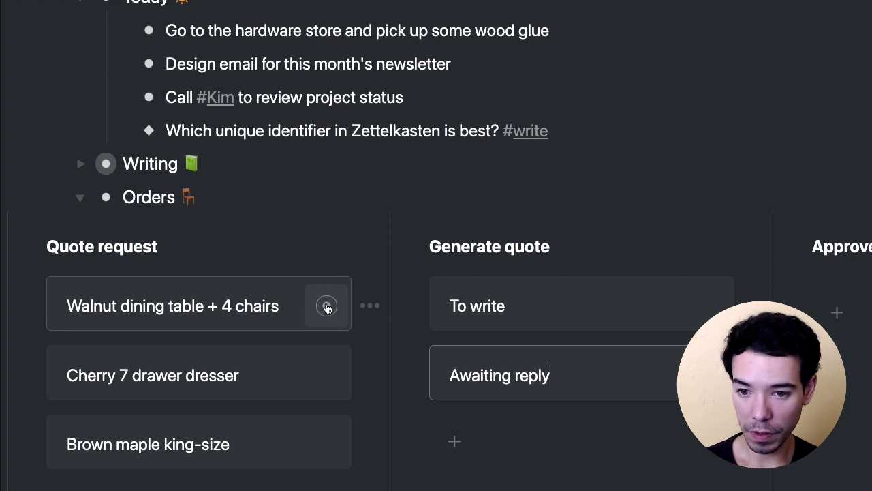
drag(326, 308, 636, 317)
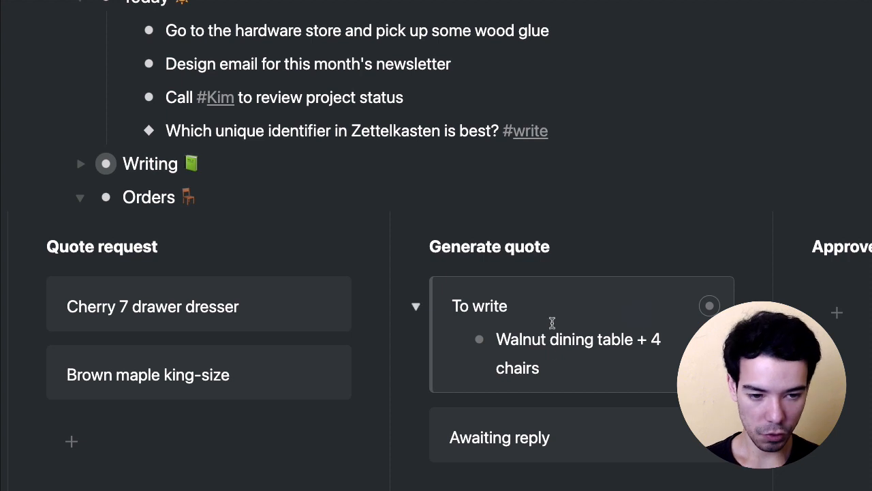
click(572, 353)
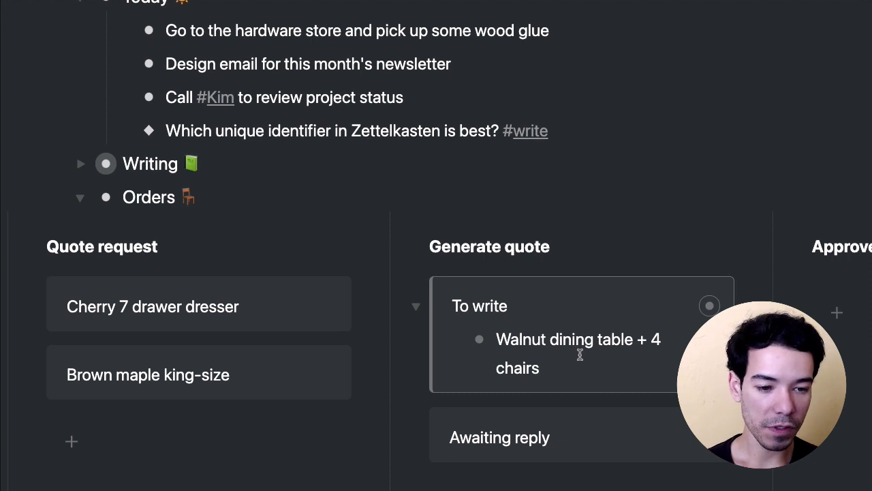
drag(479, 339, 535, 429)
click(535, 429)
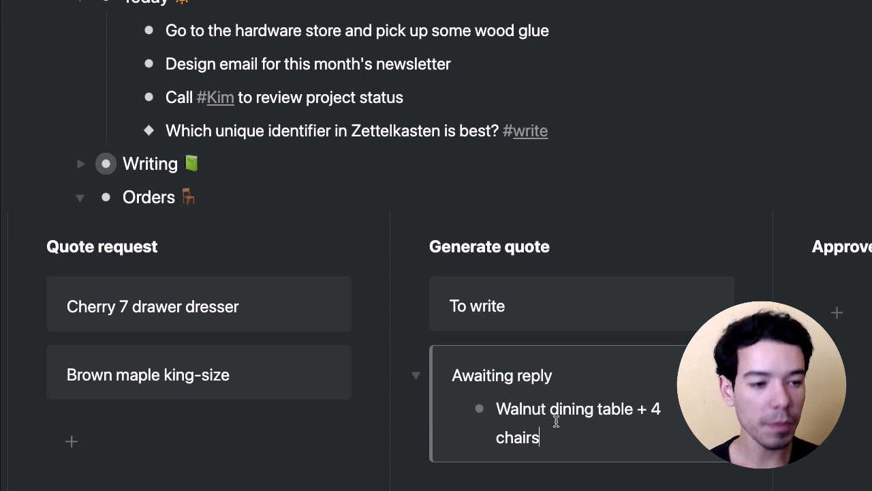
scroll(645, 293, right, 5)
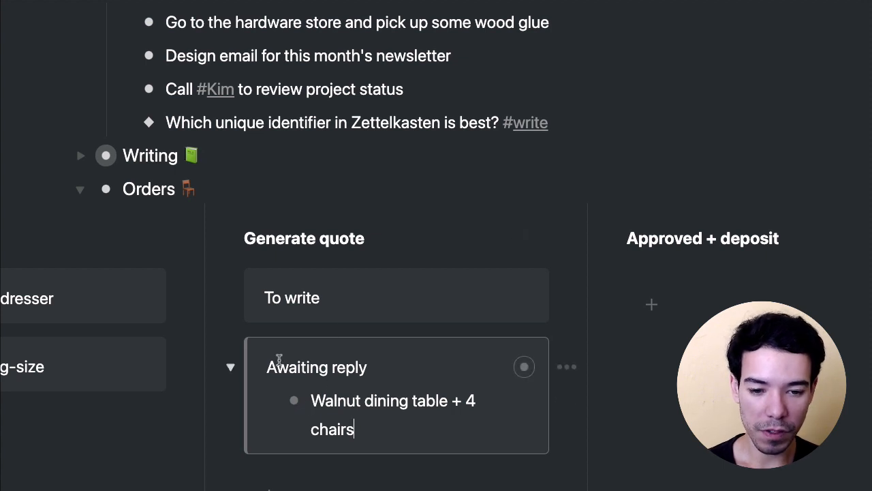
drag(276, 361, 368, 368)
drag(281, 298, 350, 298)
click(350, 298)
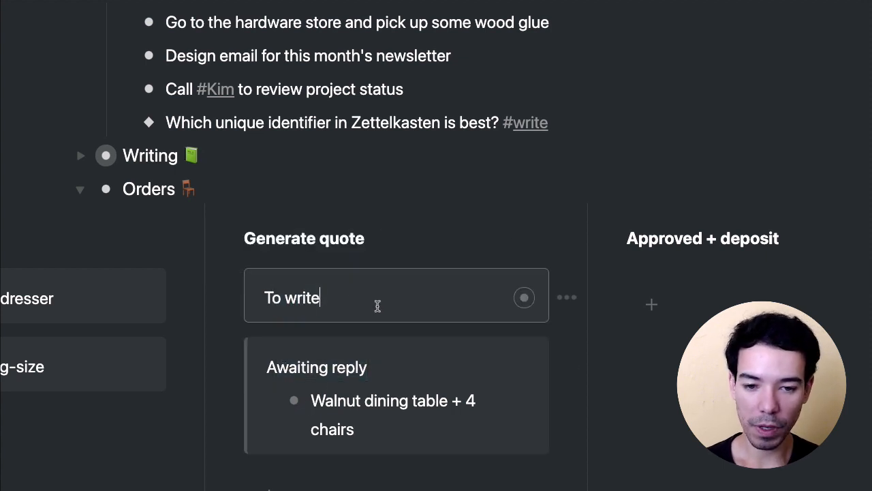
click(433, 351)
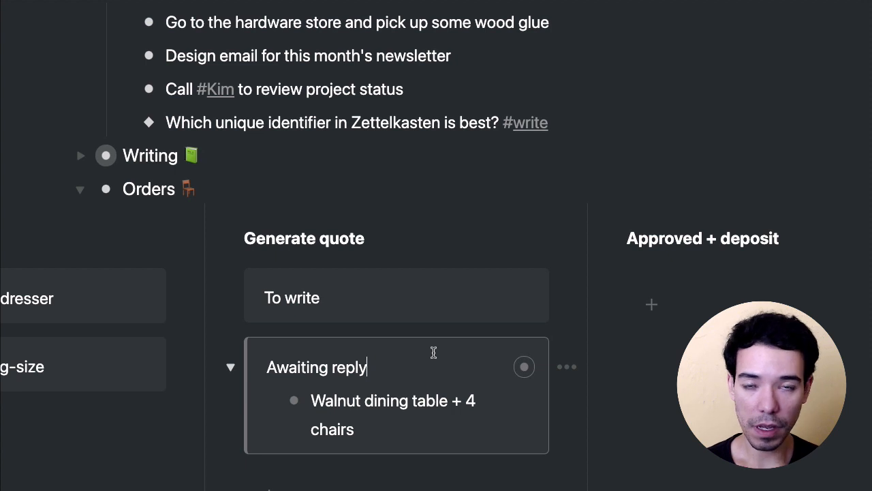
Mirror the "Walnut dining table + 4 chairs" item into the Today list below the Zettelkasten task.
scroll(434, 353, left, 3)
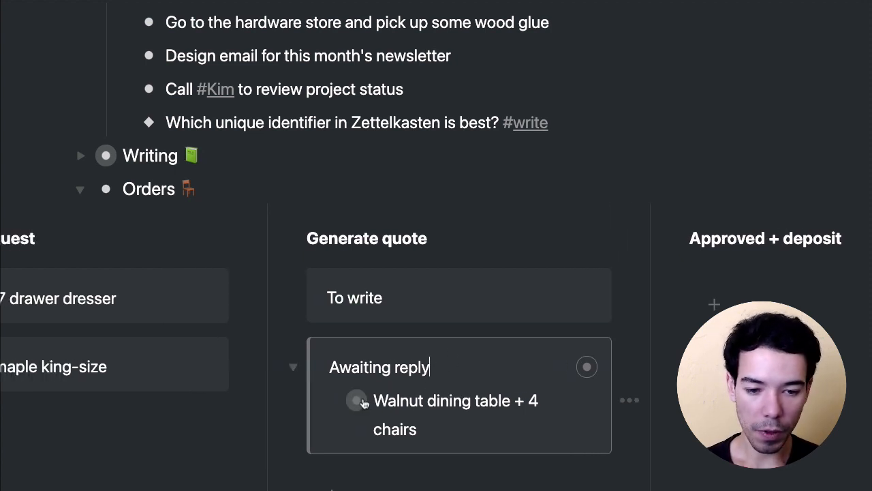
click(419, 394)
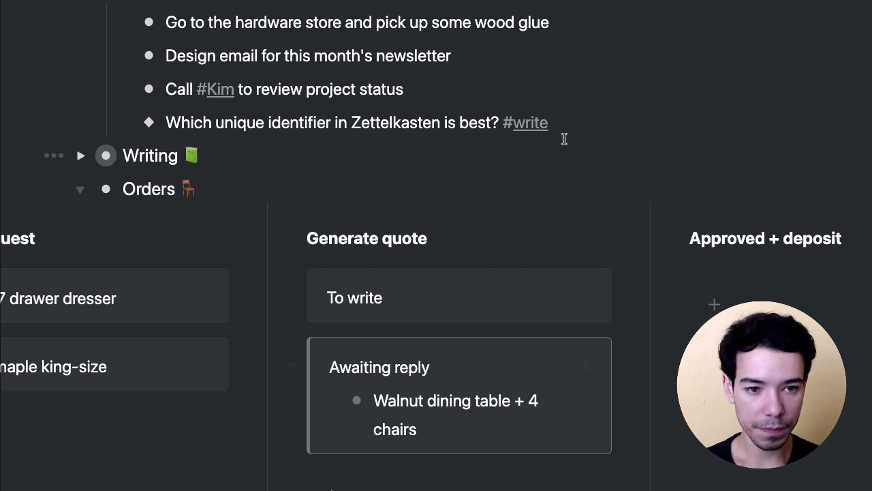
click(578, 116)
key(Return)
key(ctrl+v)
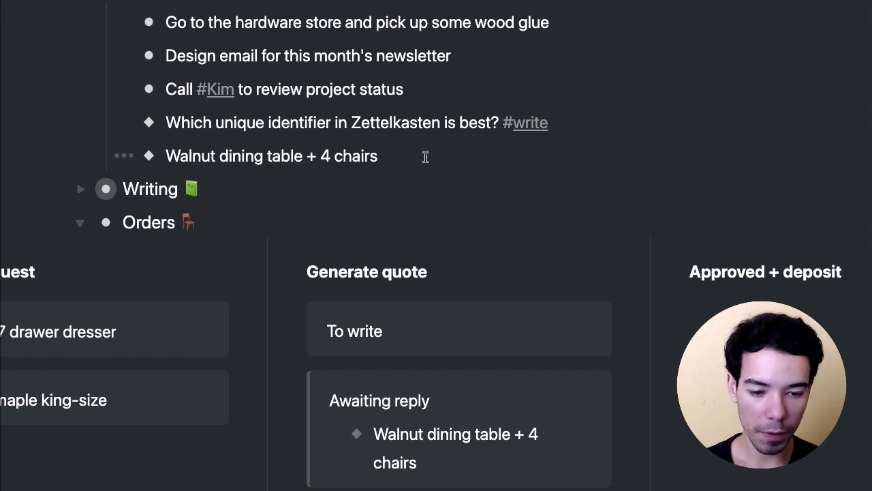
Tag the mirrored "Walnut dining table + 4 chairs" task in Today with #awaiting_reply, correcting the misspelled tag.
text(#a)
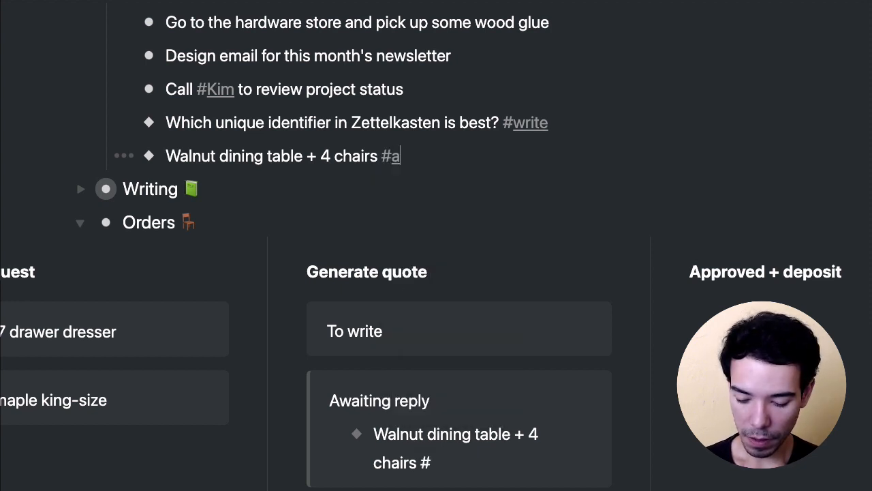
text(waitng_rep)
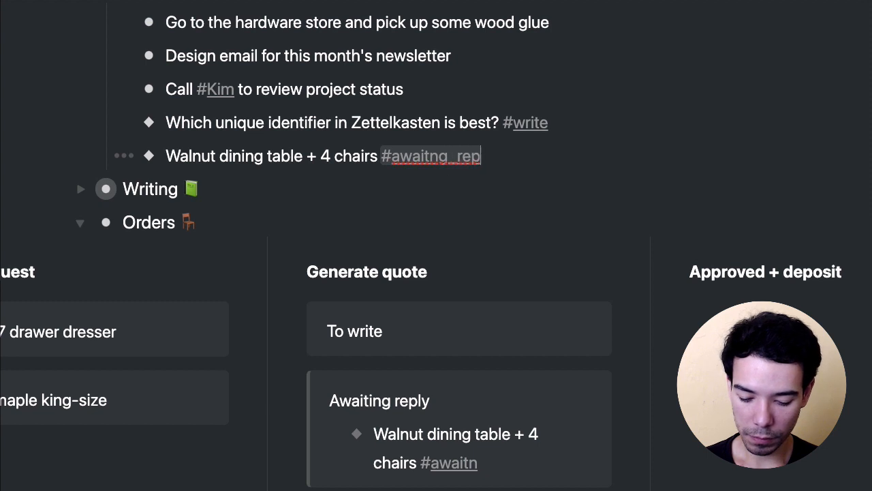
text(ly)
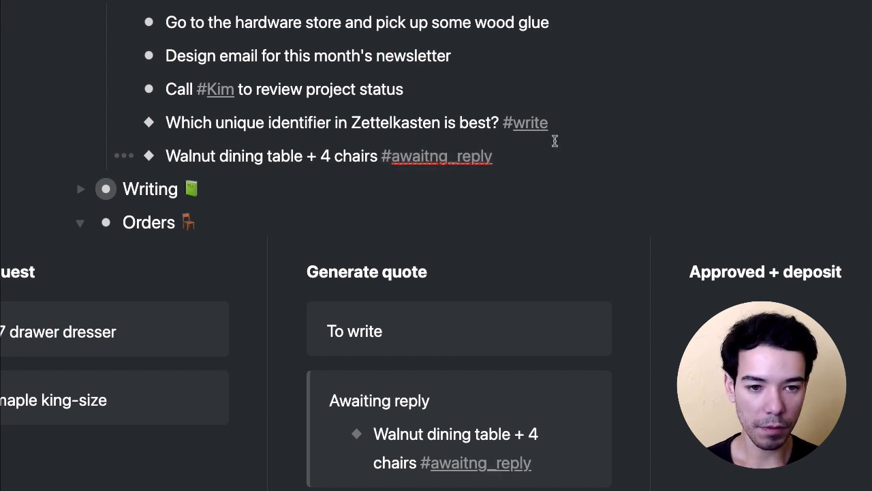
key(BackSpace)
key(BackSpace)
key(BackSpace)
key(BackSpace)
key(BackSpace)
key(BackSpace)
key(BackSpace)
key(BackSpace)
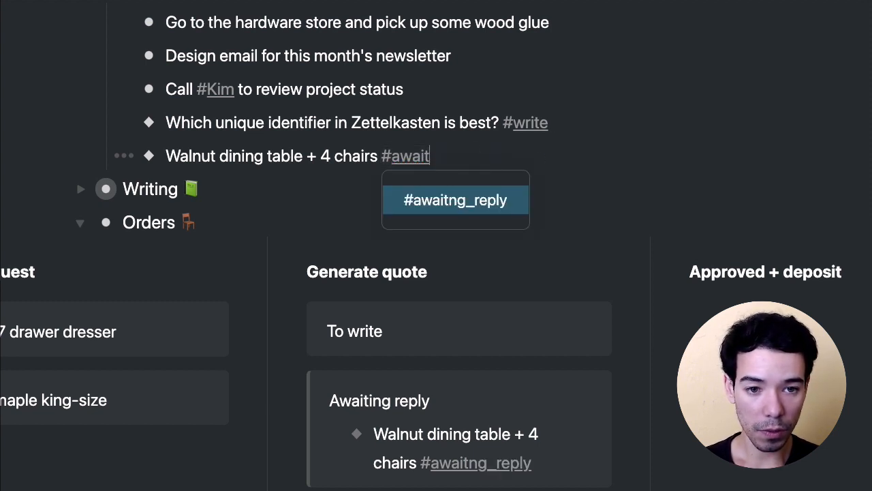
text(ing_reply)
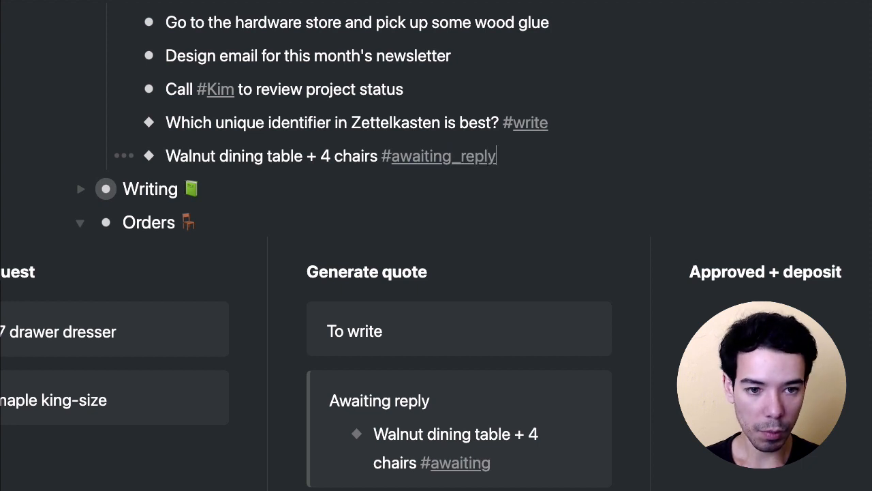
click(637, 112)
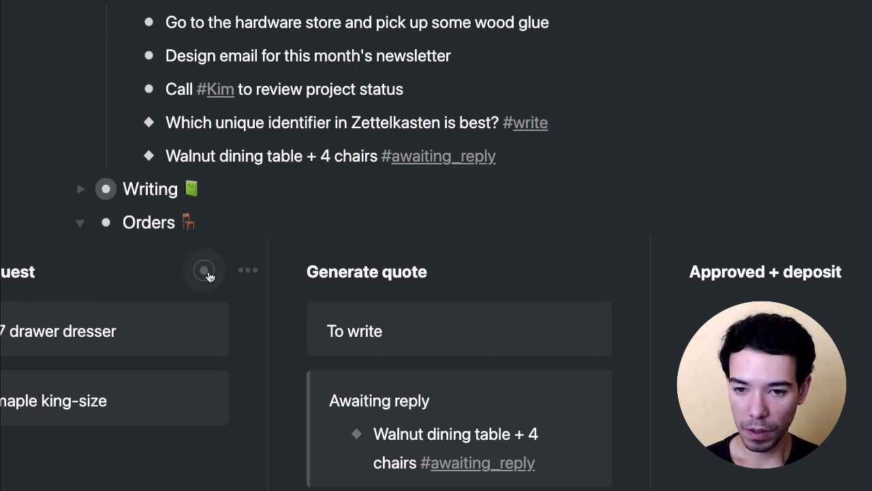
Collapse the Orders board and return to the "Fractal boards + mirrors" list.
click(80, 223)
click(455, 334)
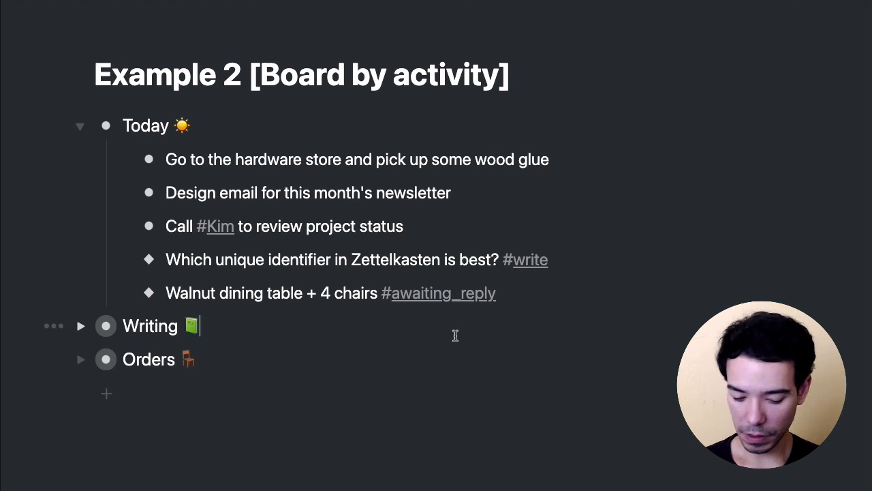
key(alt+Left)
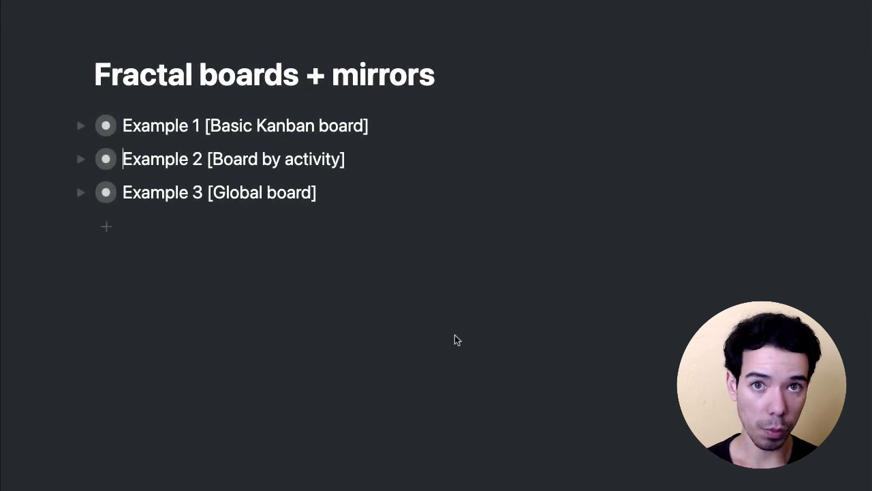
Open "Example 3 [Global board]" and expand its Areas board.
click(106, 192)
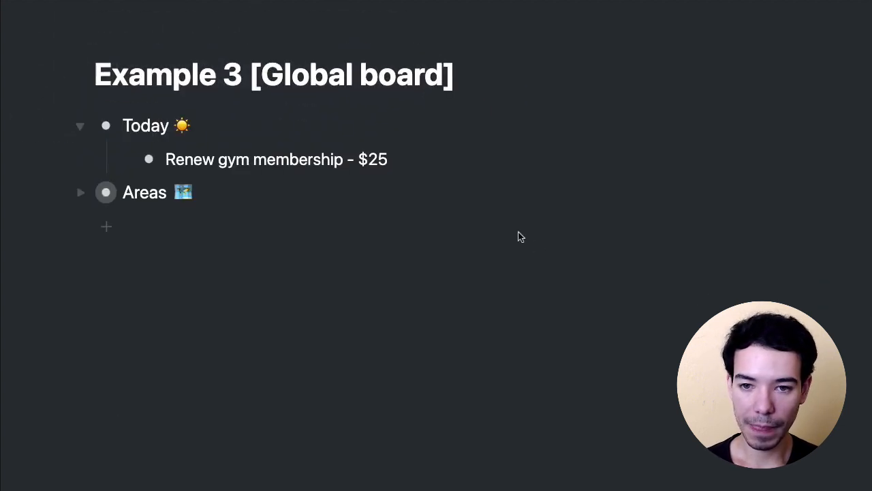
click(80, 192)
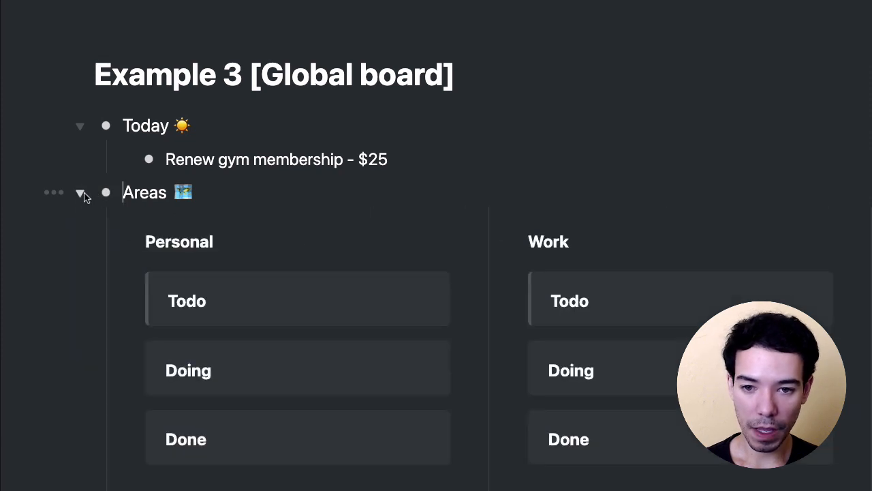
click(257, 189)
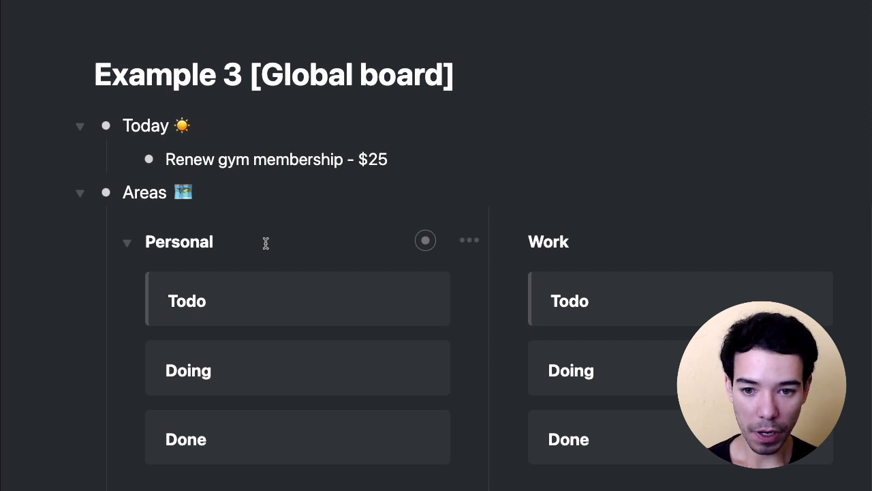
Examine the Personal, Work and School columns of the Areas board and the Todo, Doing and Done cards beneath them.
double_click(196, 242)
click(568, 241)
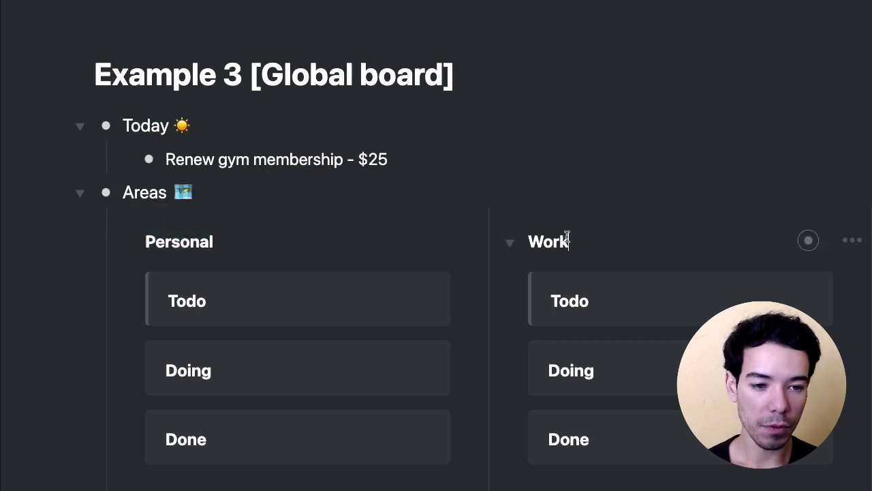
double_click(559, 241)
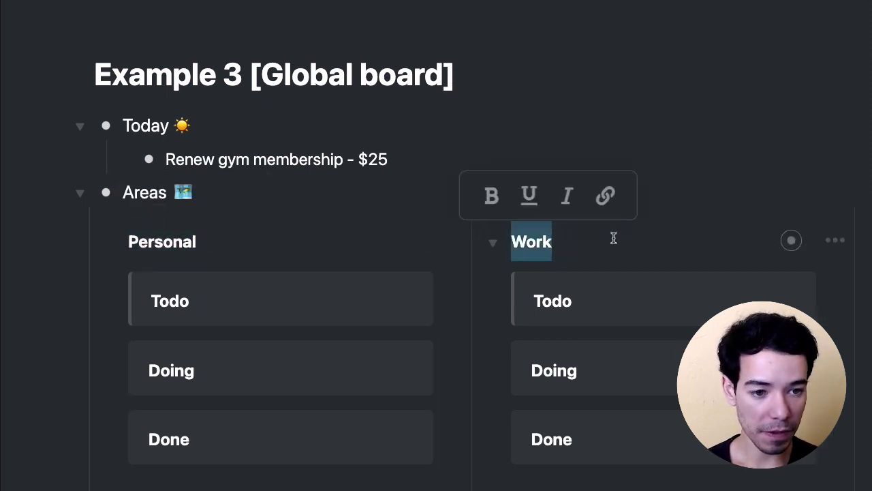
scroll(613, 239, right, 3)
drag(611, 240, 742, 250)
click(763, 239)
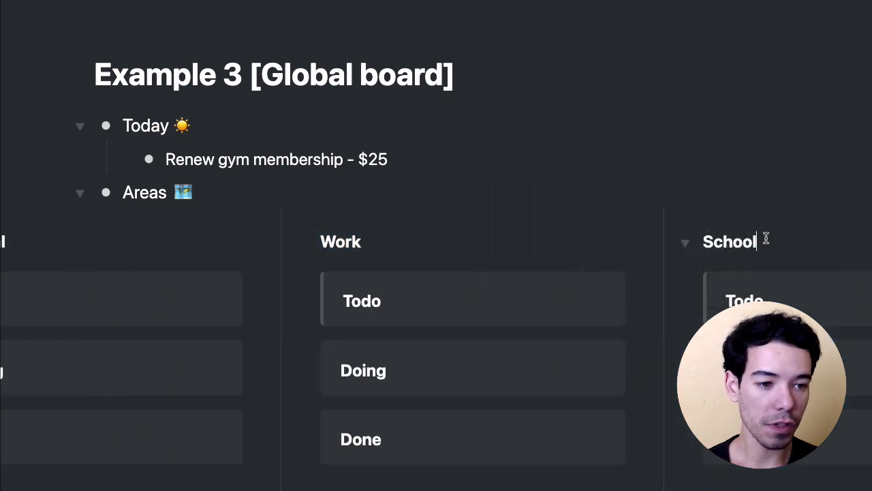
double_click(766, 238)
click(834, 252)
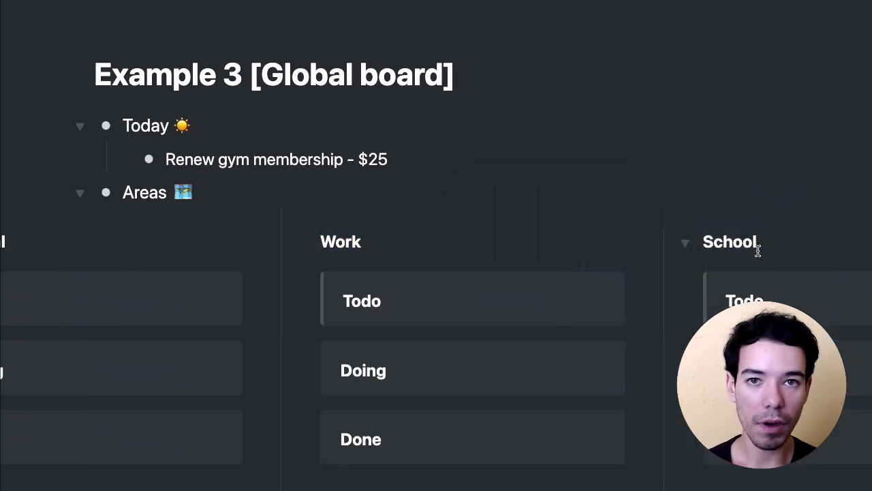
scroll(456, 286, left, 3)
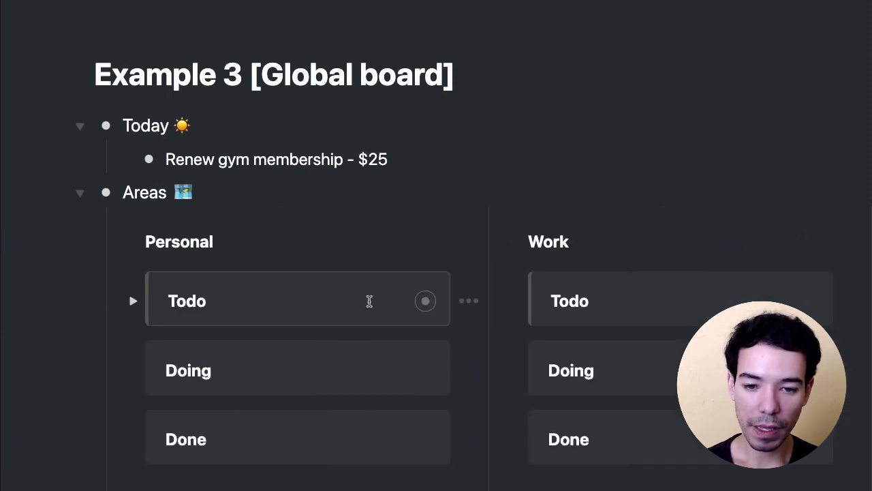
click(341, 309)
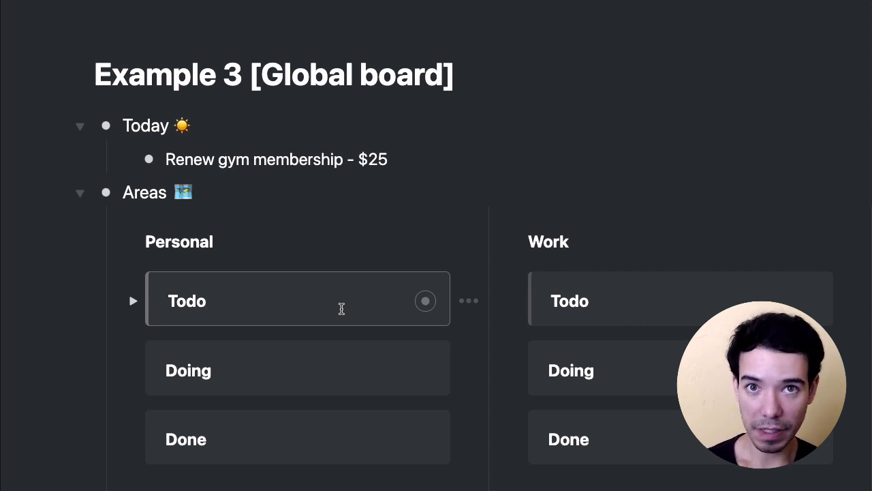
click(219, 242)
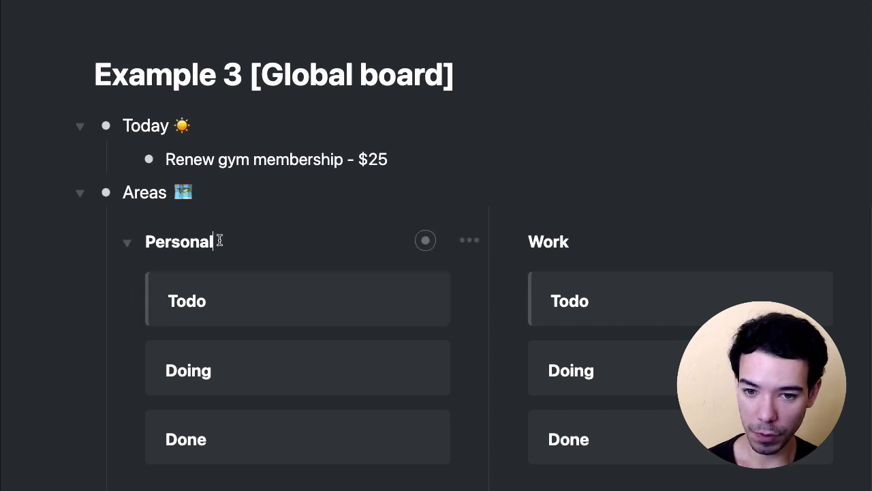
Expand the Personal column's Todo card and mirror its "Grocery shopping" item into Today below the gym membership task.
click(134, 300)
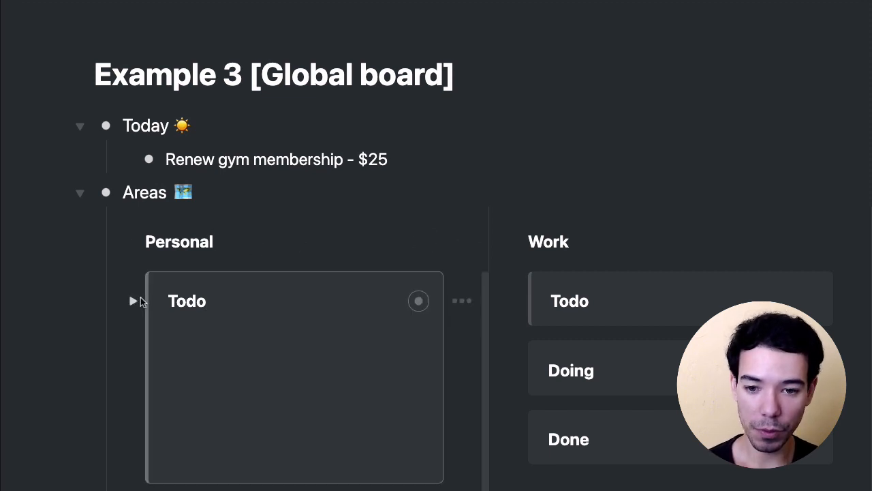
click(135, 298)
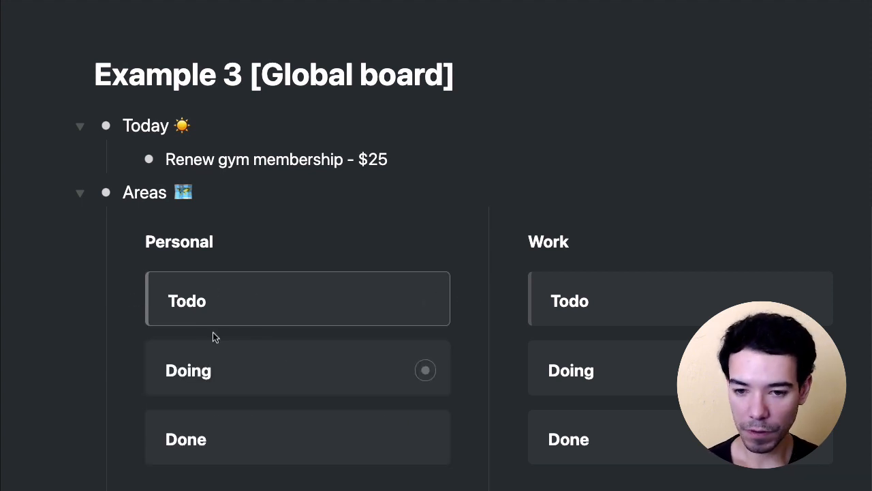
click(139, 298)
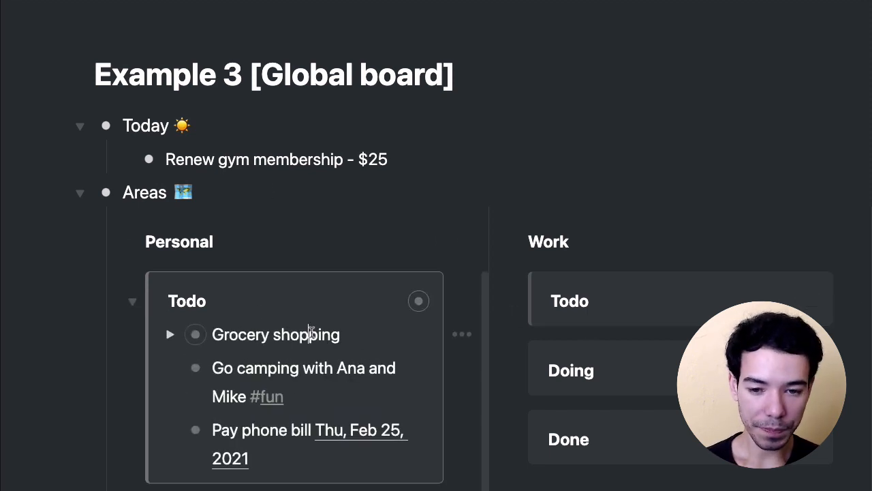
click(310, 334)
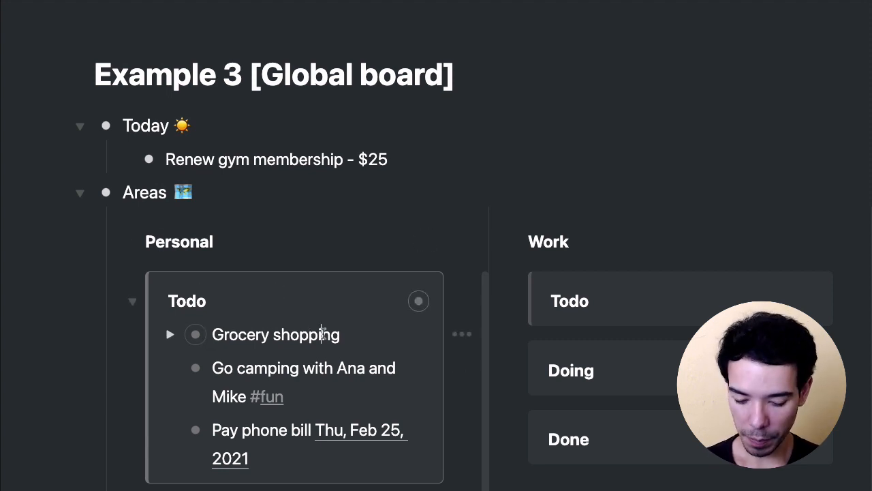
click(440, 156)
key(alt+shift+v)
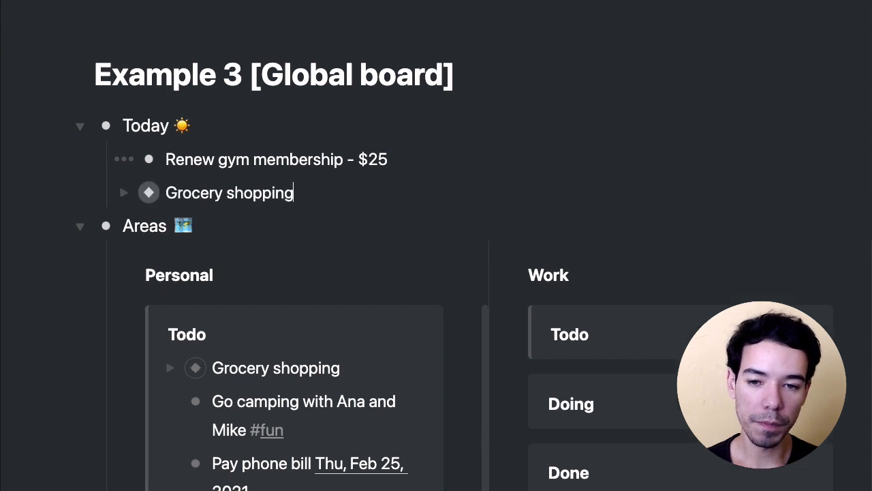
Move "Grocery shopping" from Todo to Doing in the Personal column and collapse the Todo card.
scroll(140, 335, down, 1)
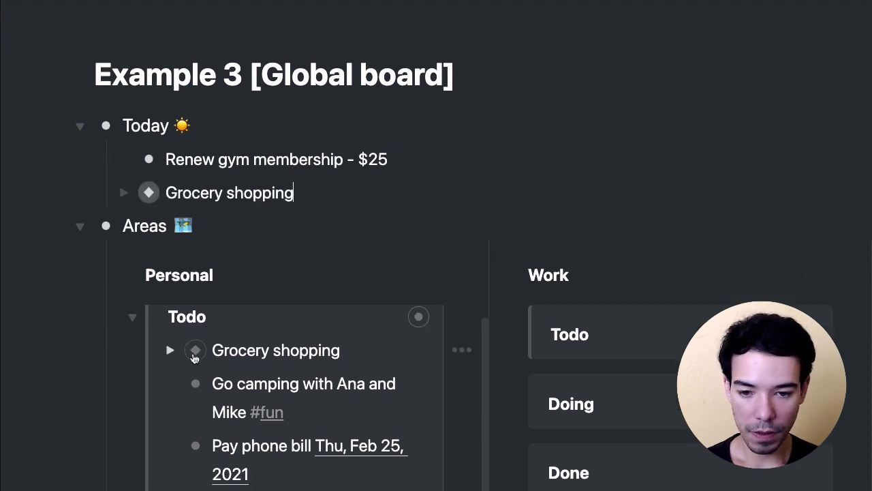
drag(195, 350, 359, 475)
scroll(315, 449, up, 3)
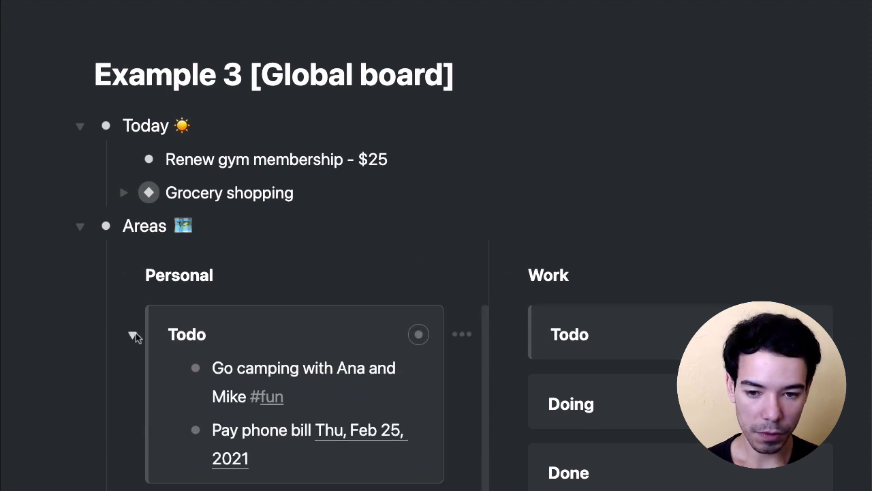
click(136, 333)
Expand the Work column's Todo card and mirror its "Outline blog post" item into Today below "Grocery shopping".
click(515, 334)
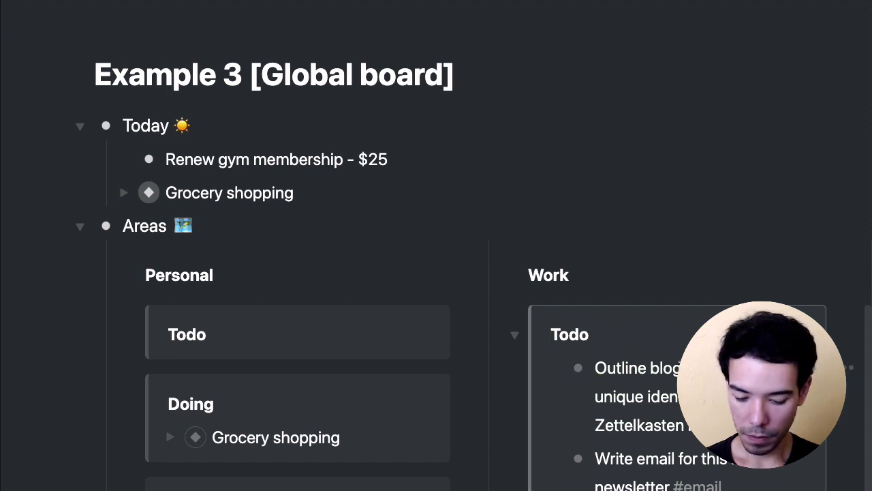
drag(578, 368, 371, 193)
scroll(603, 366, down, 2)
scroll(603, 365, up, 2)
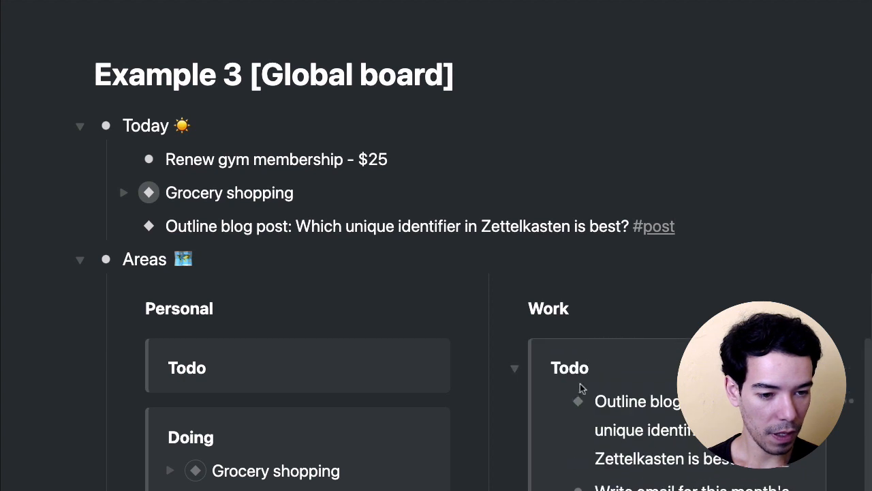
Move the "Outline blog post" item from Todo to Doing in the Work column and collapse both cards.
drag(578, 401, 678, 392)
scroll(613, 408, down, 5)
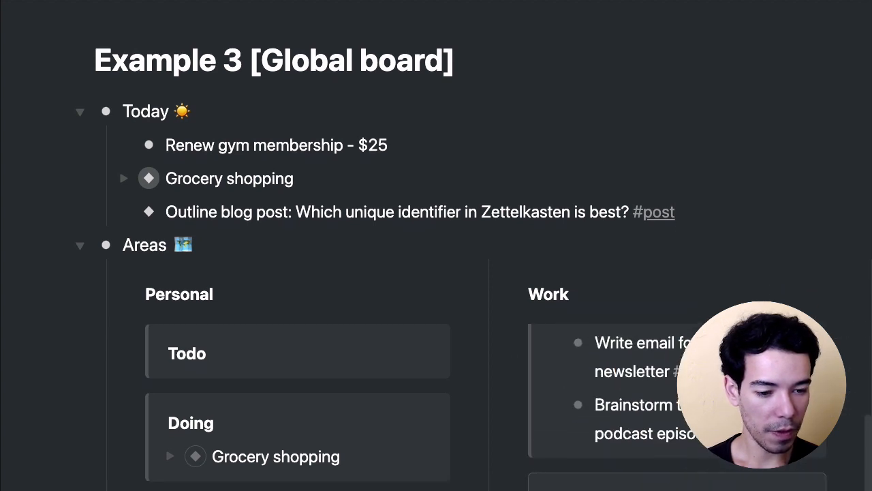
scroll(609, 423, up, 2)
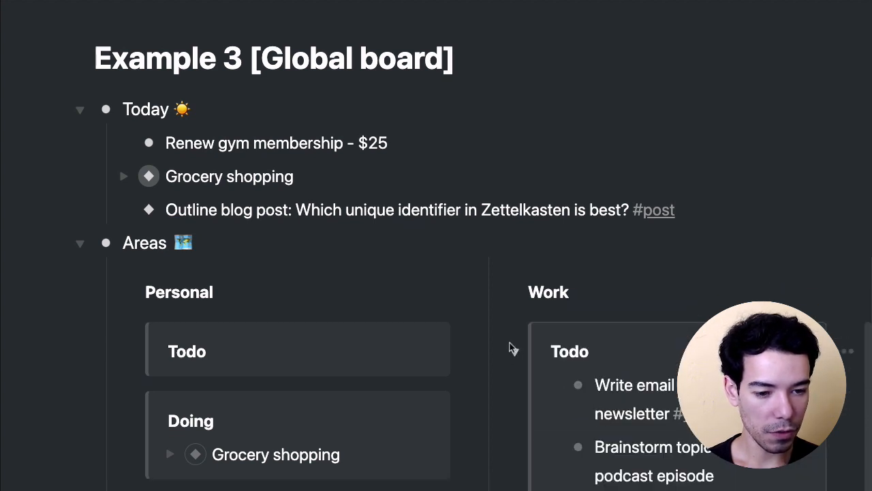
click(516, 350)
click(514, 420)
Focus on the Today list of the global board so that it is shown on its own.
scroll(510, 410, right, 4)
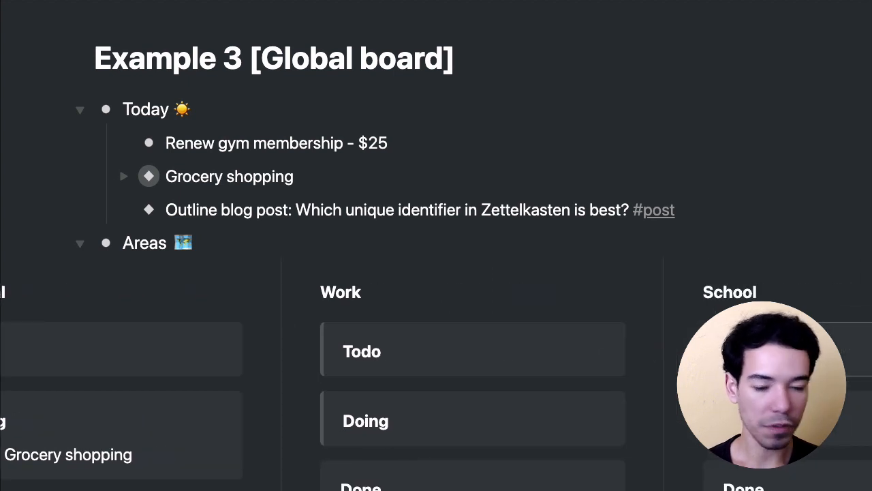
click(106, 109)
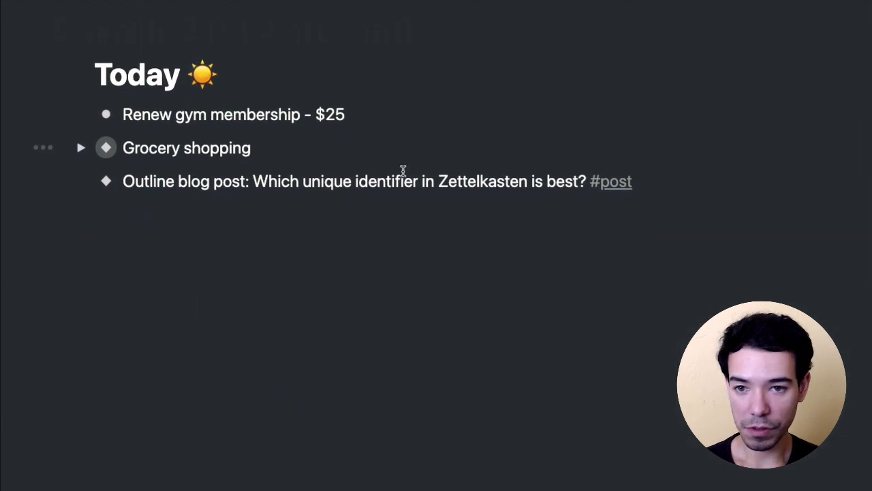